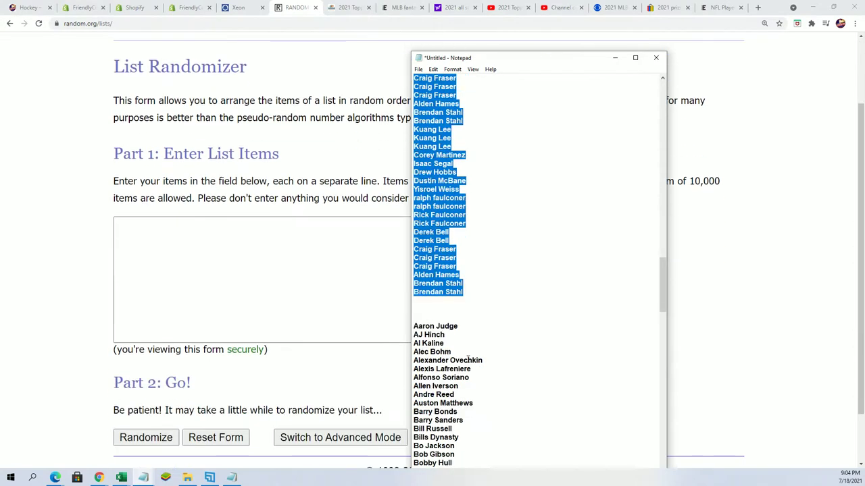
scroll(496, 386, down, 12)
Scroll through the Notepad name lists, then focus the List Randomizer's empty items box
scroll(531, 310, up, 1)
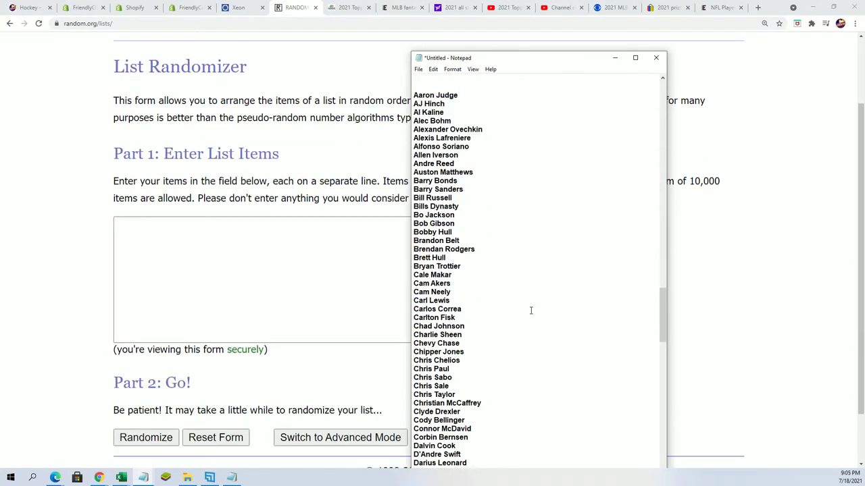
click(149, 231)
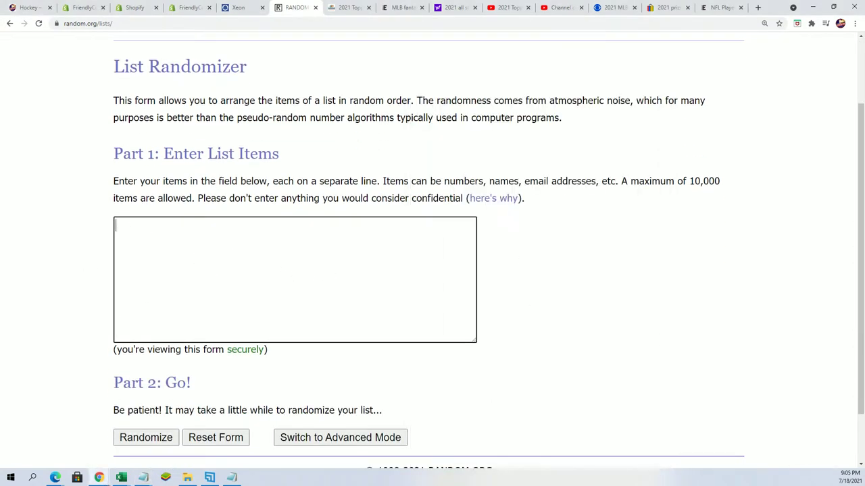
Paste the 180 copied names into the List Randomizer and randomize them
right_click(123, 228)
click(159, 298)
scroll(526, 333, down, 1)
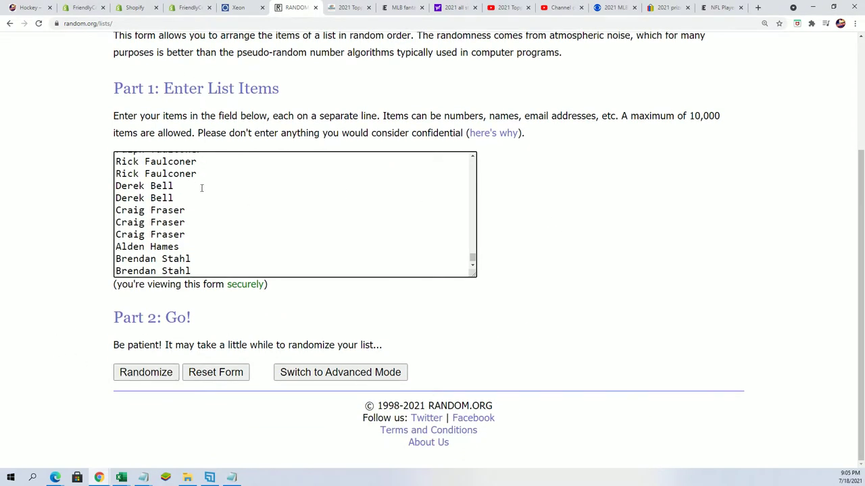
click(144, 373)
Reshuffle the randomized name list several more times with Again!
scroll(290, 295, down, 11)
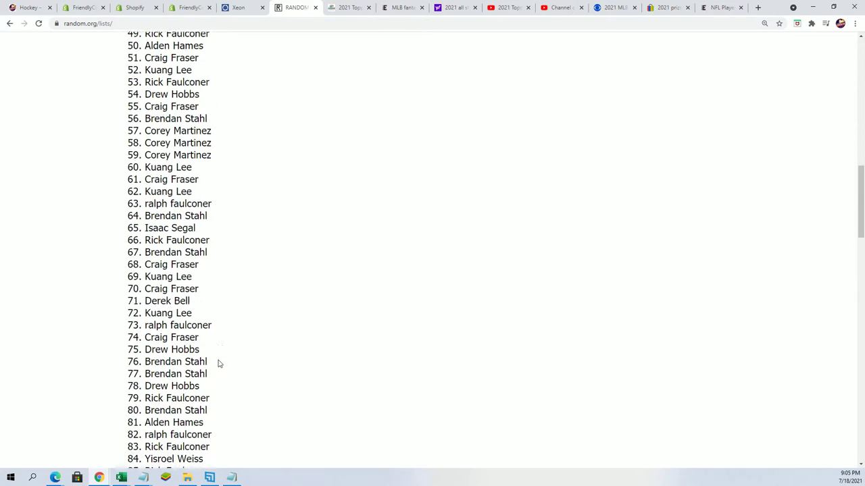
scroll(218, 364, down, 20)
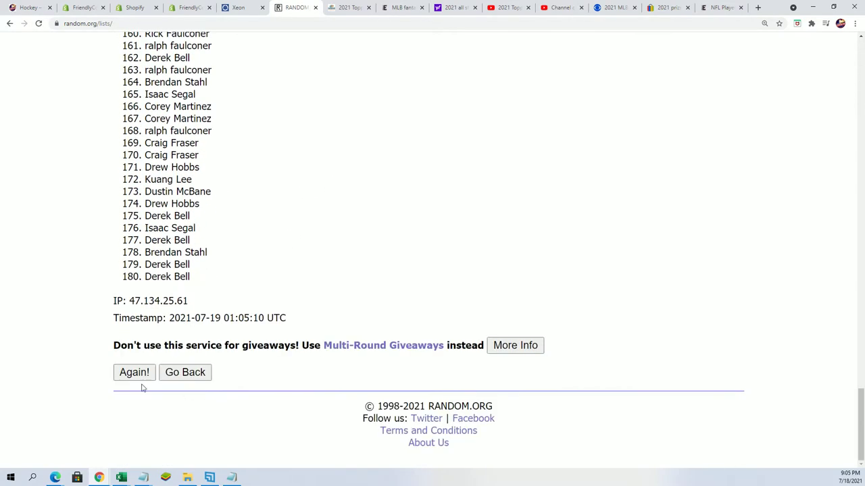
scroll(155, 375, down, 20)
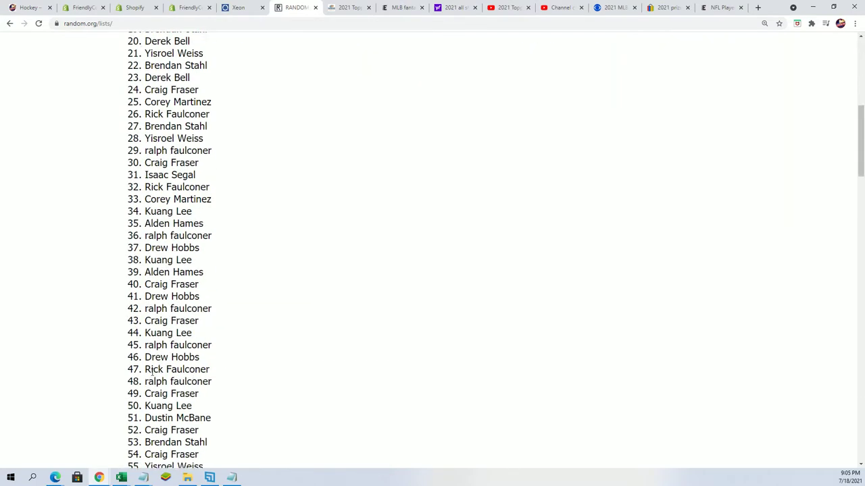
scroll(130, 398, down, 2)
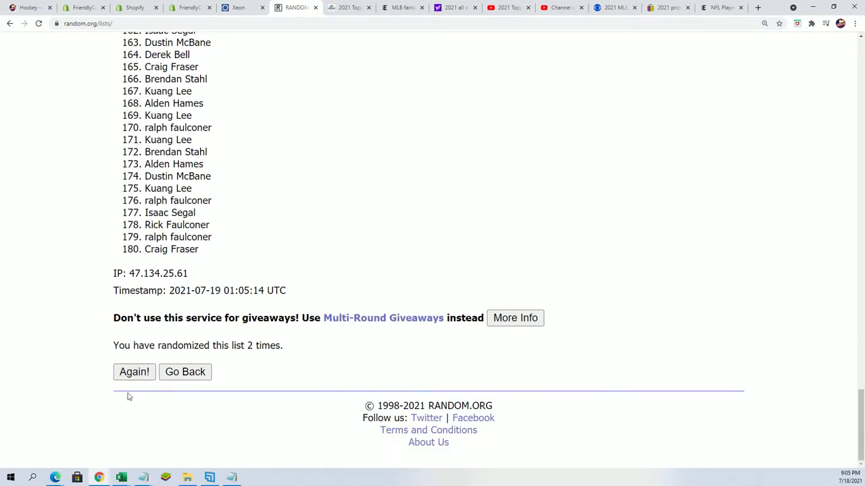
scroll(135, 403, down, 20)
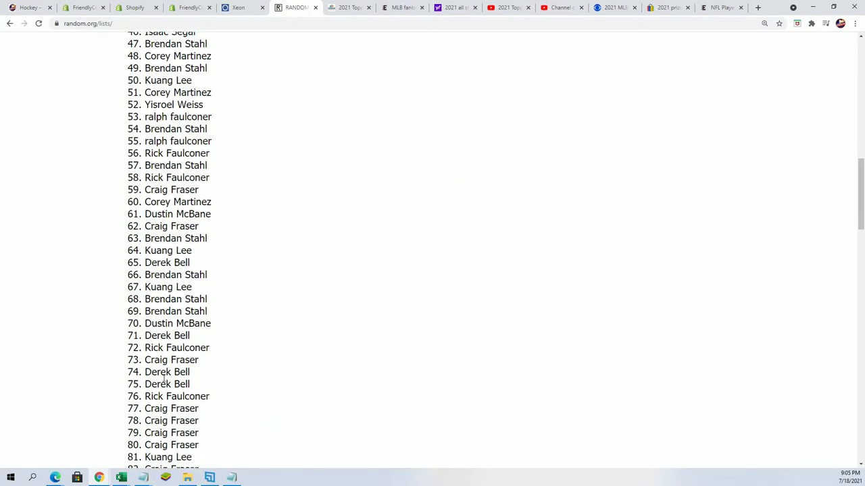
scroll(133, 402, down, 4)
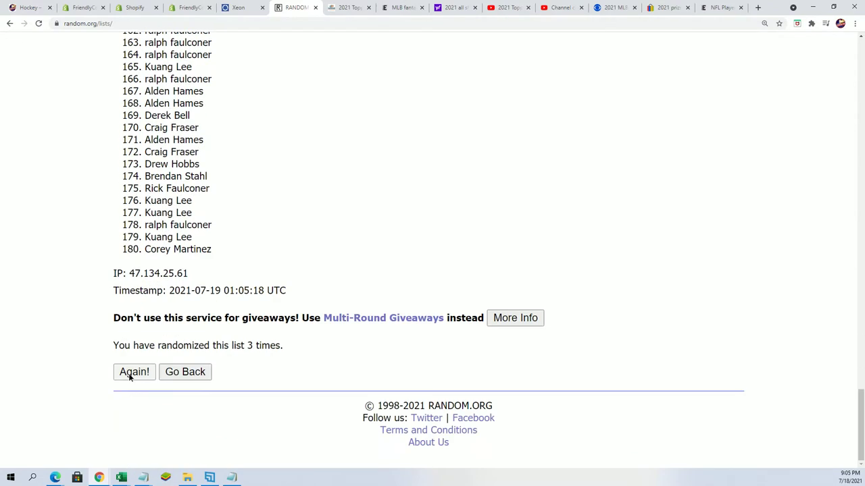
scroll(111, 389, down, 20)
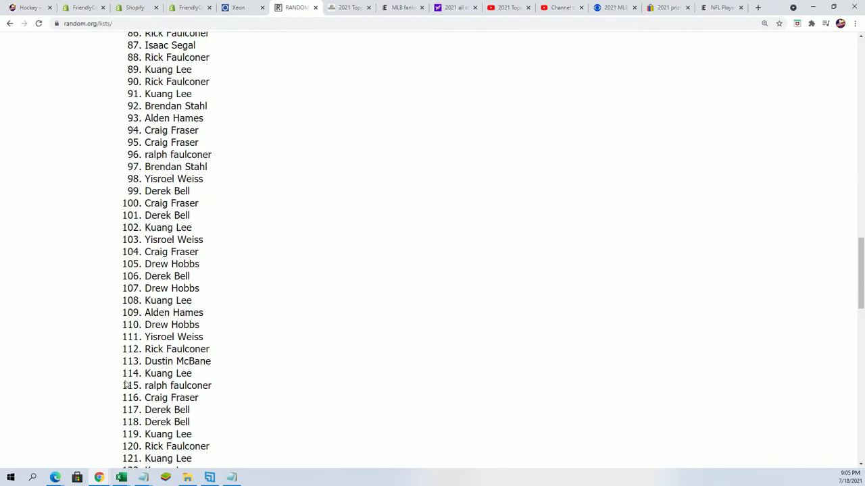
scroll(112, 389, down, 7)
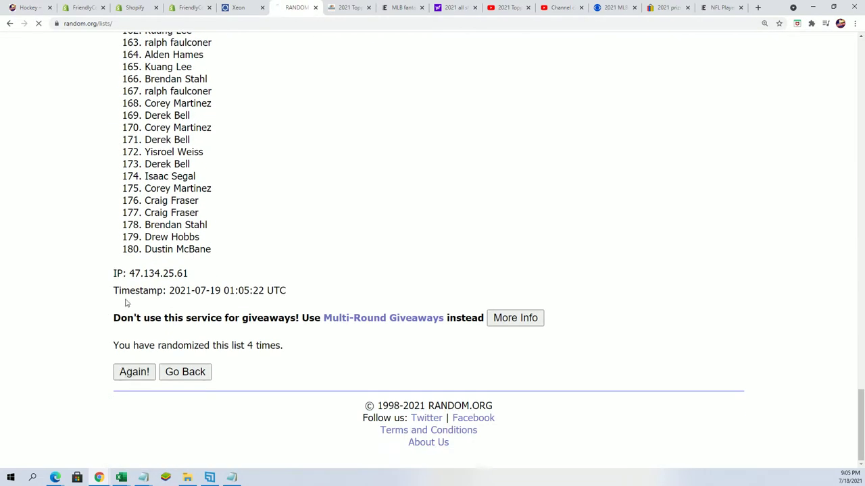
scroll(127, 366, down, 20)
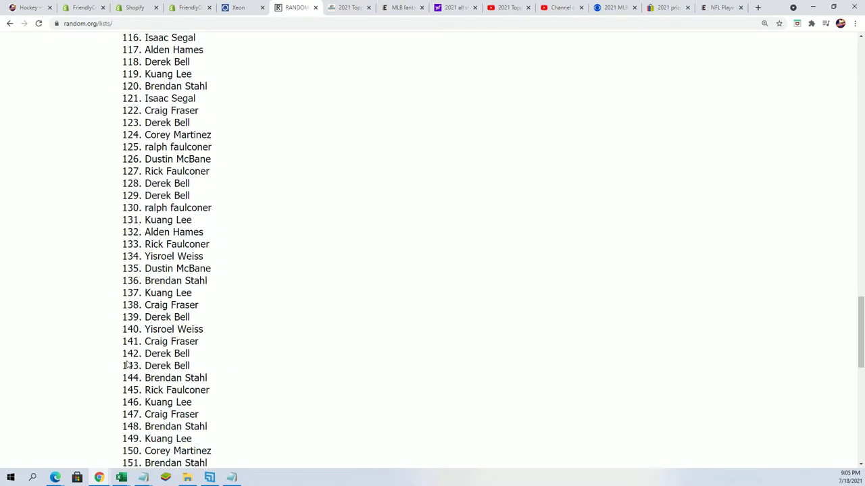
scroll(127, 365, down, 9)
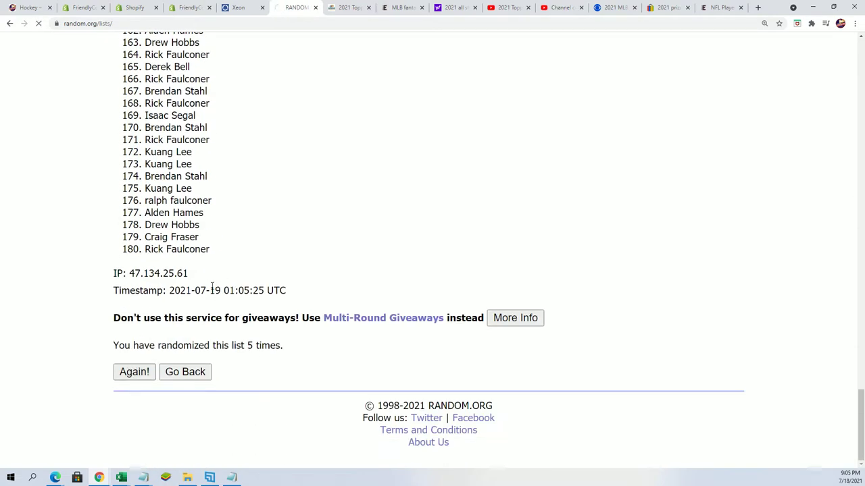
scroll(202, 304, down, 20)
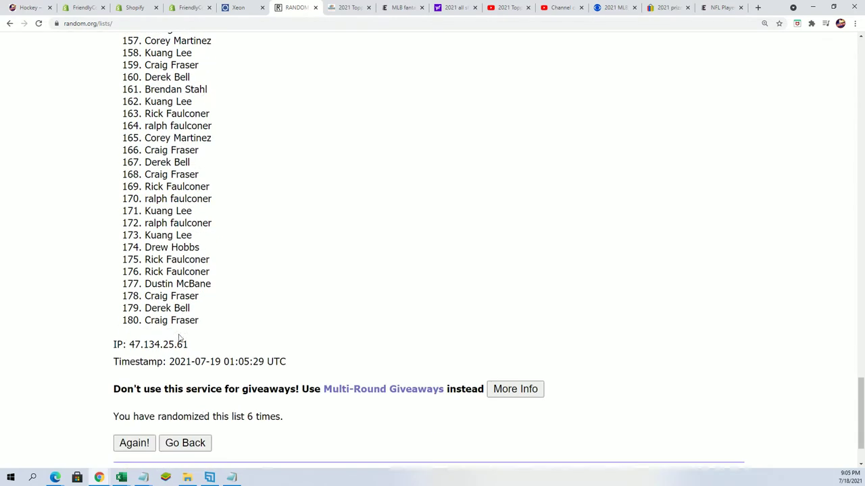
scroll(247, 342, down, 2)
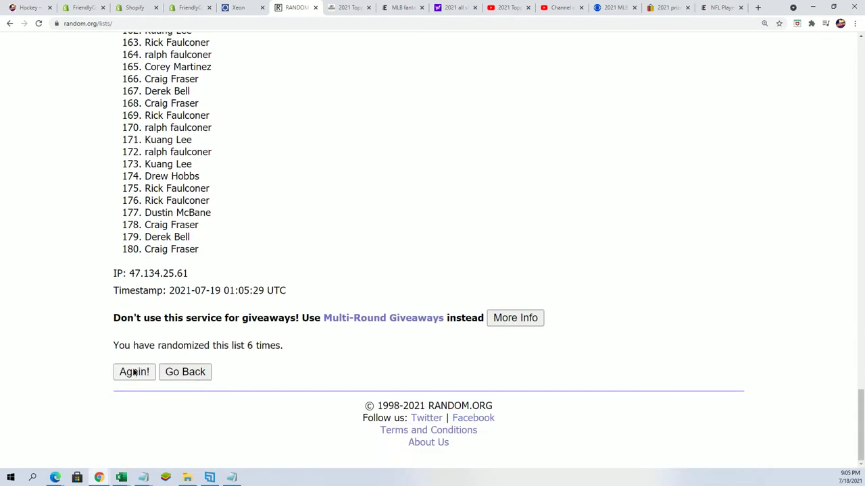
scroll(253, 229, down, 2)
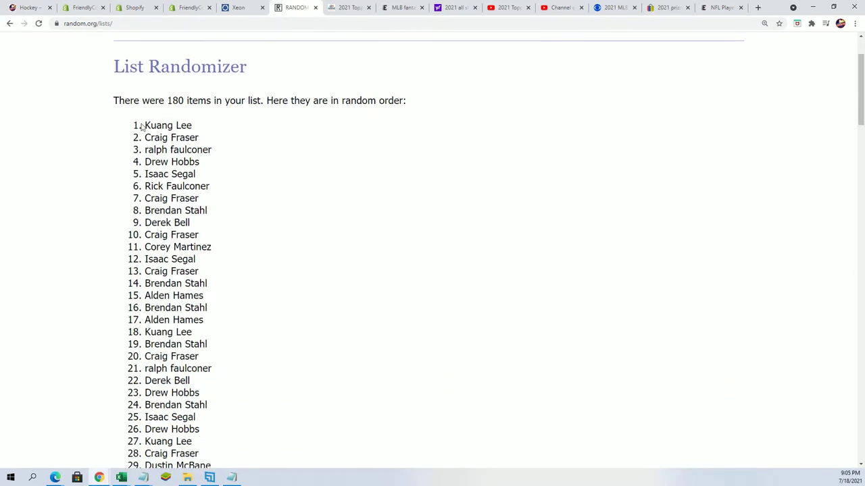
drag(252, 223, 218, 348)
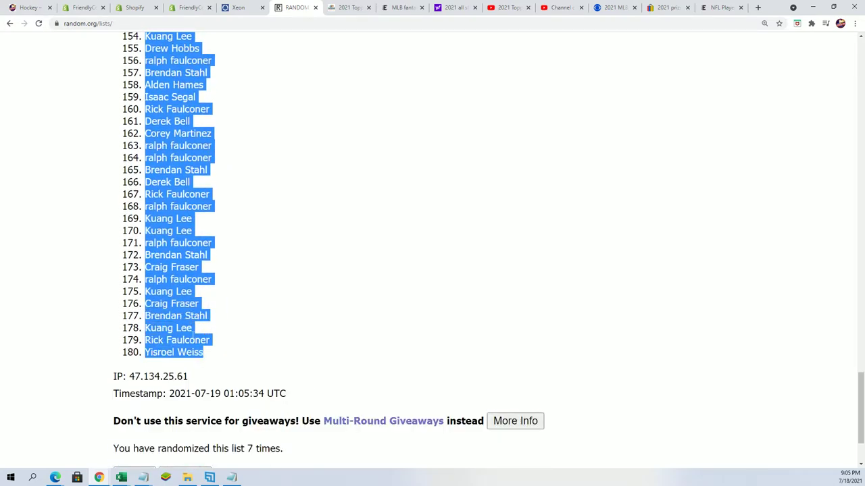
right_click(196, 338)
click(208, 343)
scroll(268, 379, down, 2)
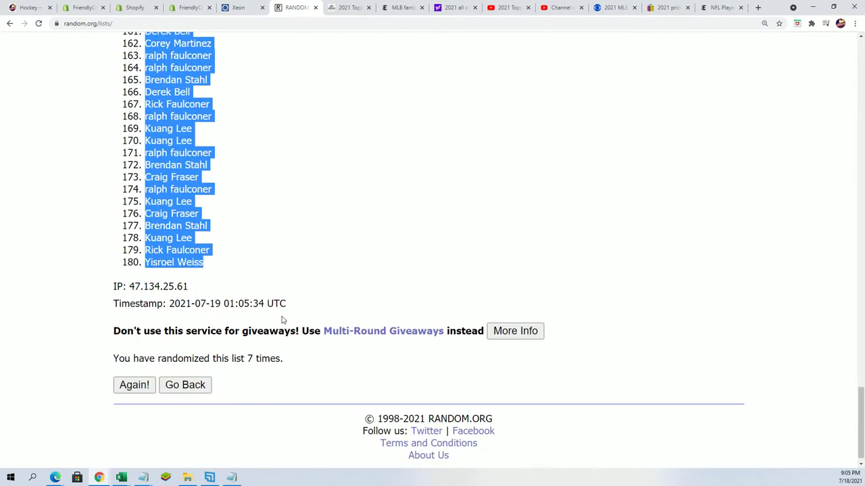
scroll(283, 314, up, 15)
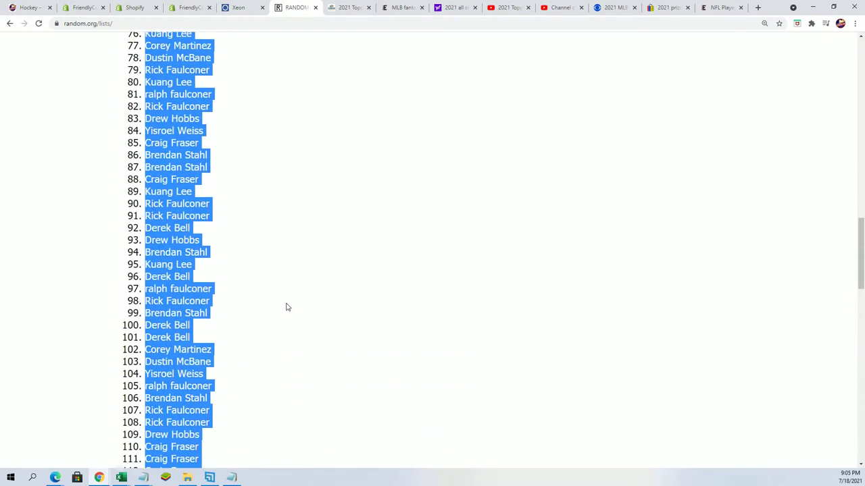
scroll(286, 307, up, 8)
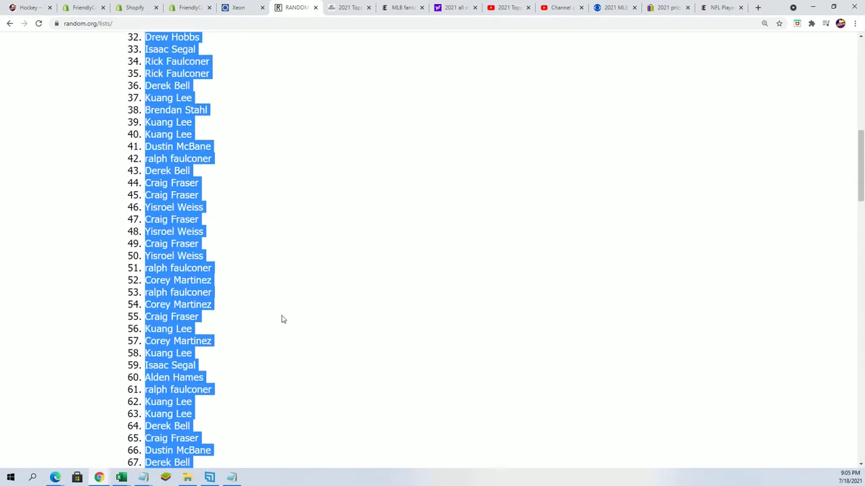
scroll(283, 319, up, 6)
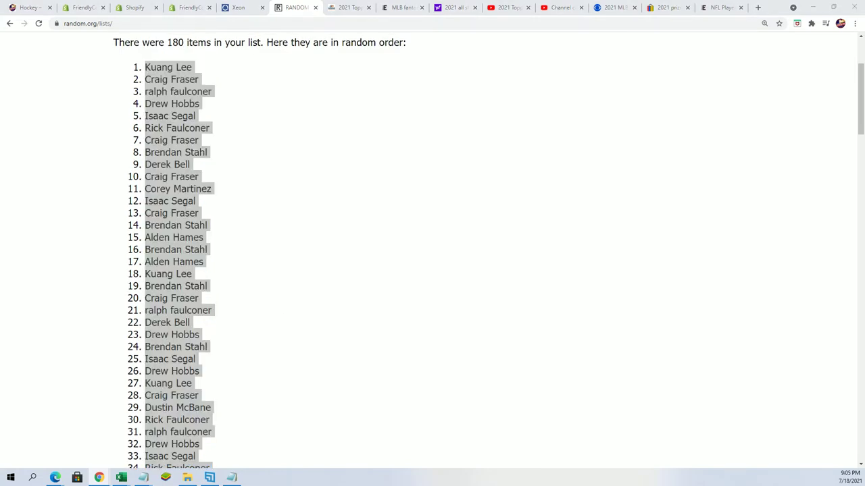
In the Alpha Hockey workbook, clear the old owners and teams in A2:B28 and add all borders
key(alt+Tab)
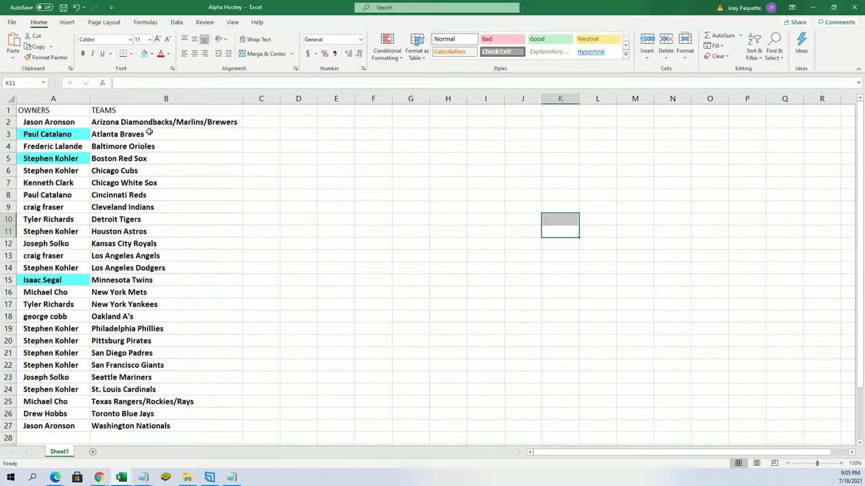
drag(71, 119, 154, 437)
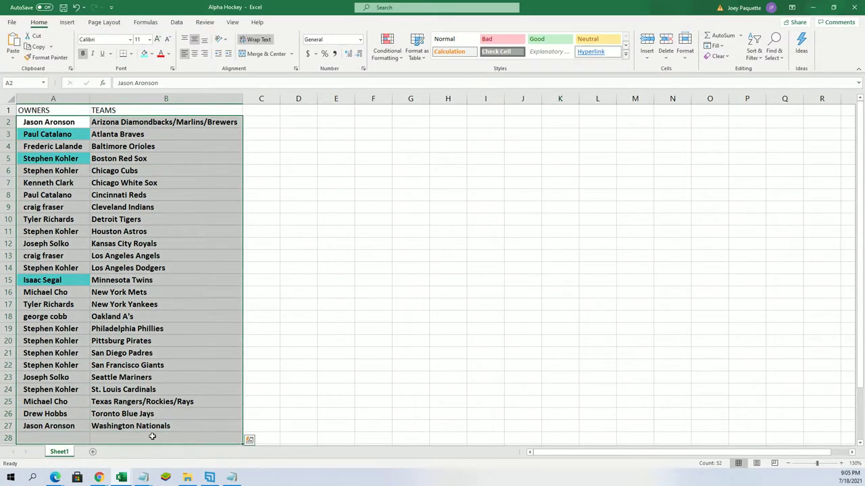
key(Delete)
right_click(101, 125)
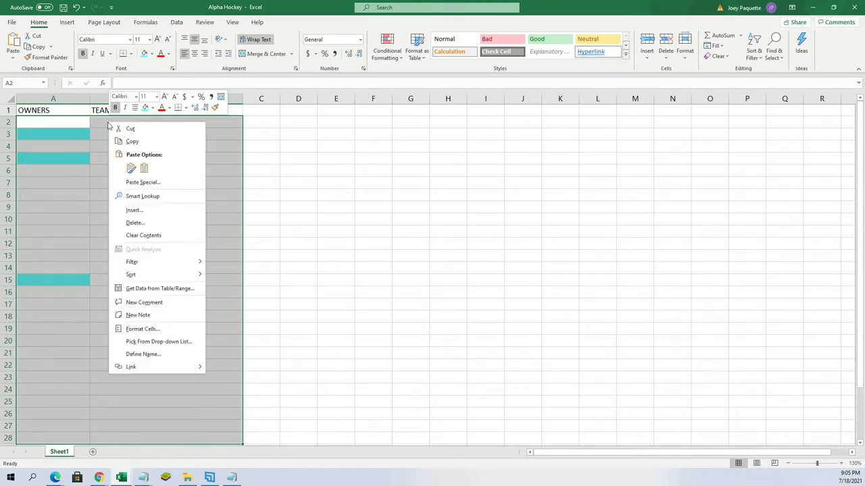
click(184, 110)
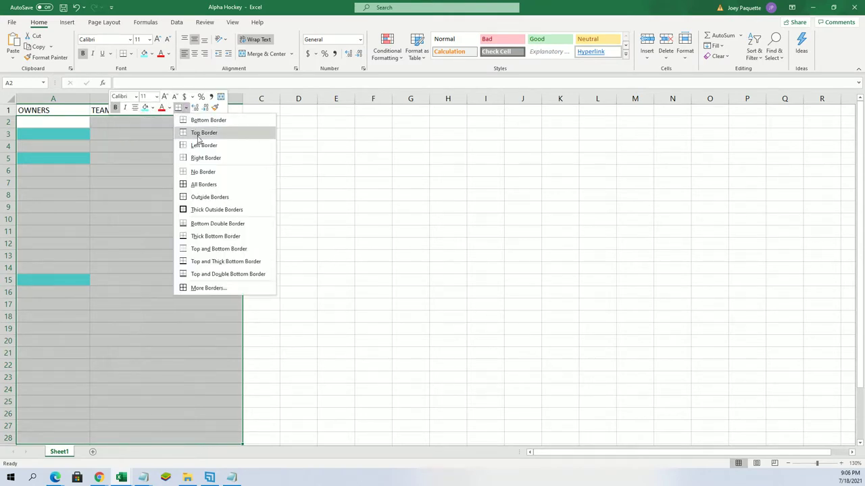
click(199, 185)
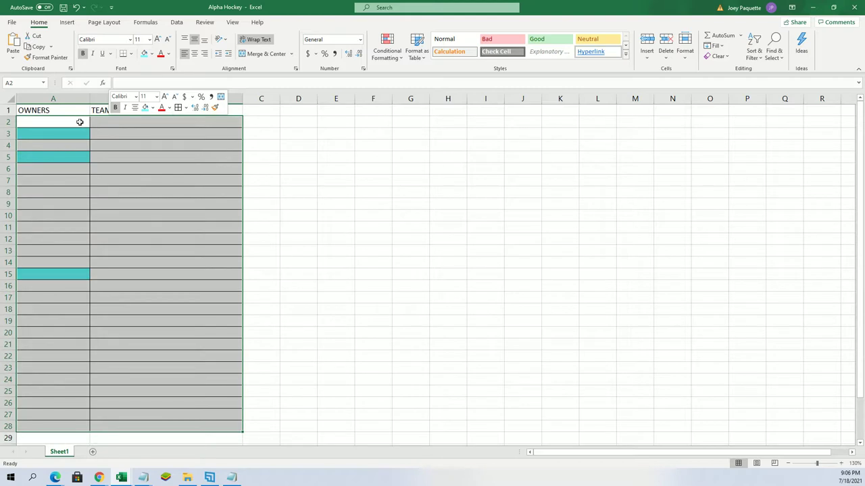
Remove the teal and grey fills from cells A2:A19
drag(74, 124, 60, 322)
right_click(60, 323)
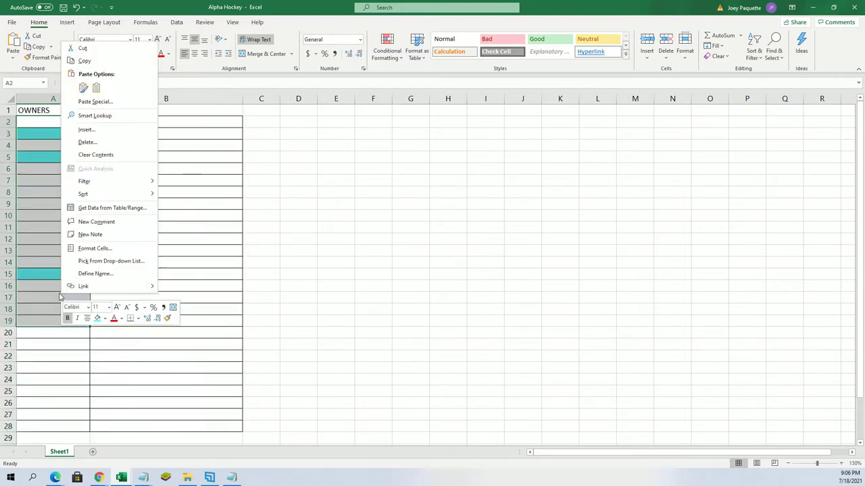
click(104, 318)
click(112, 416)
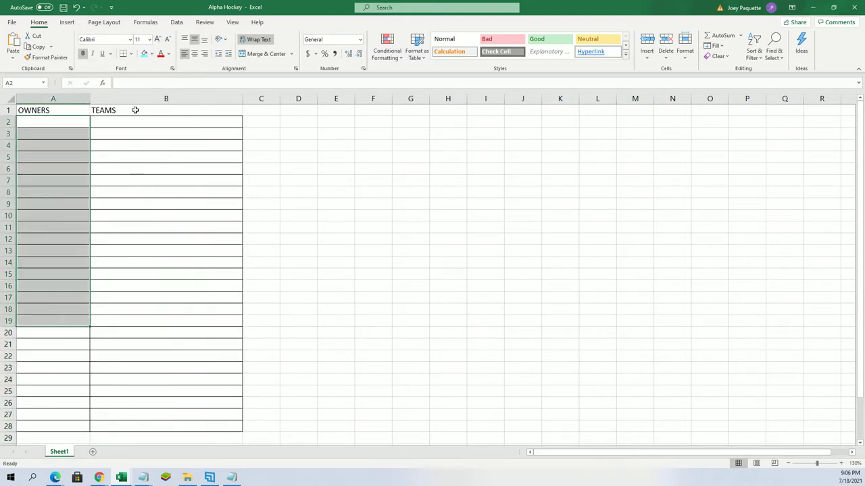
Rename the B1 heading from TEAMS to PLAYERS
click(124, 110)
key(BackSpace)
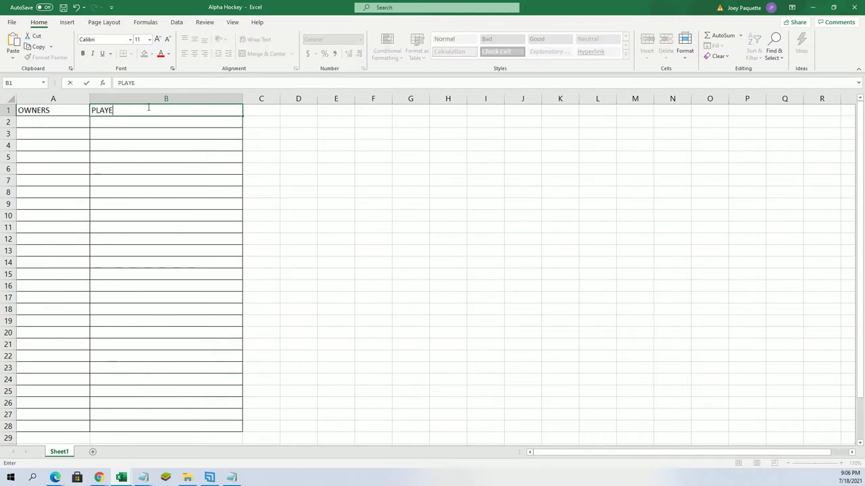
text(PLAYERS)
Apply All Borders to columns A–B down to row 332 and widen column A
drag(72, 110, 151, 237)
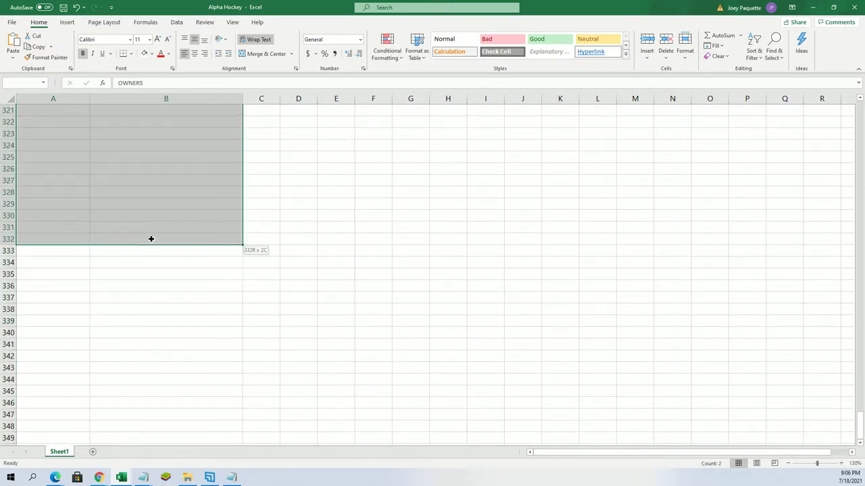
right_click(164, 202)
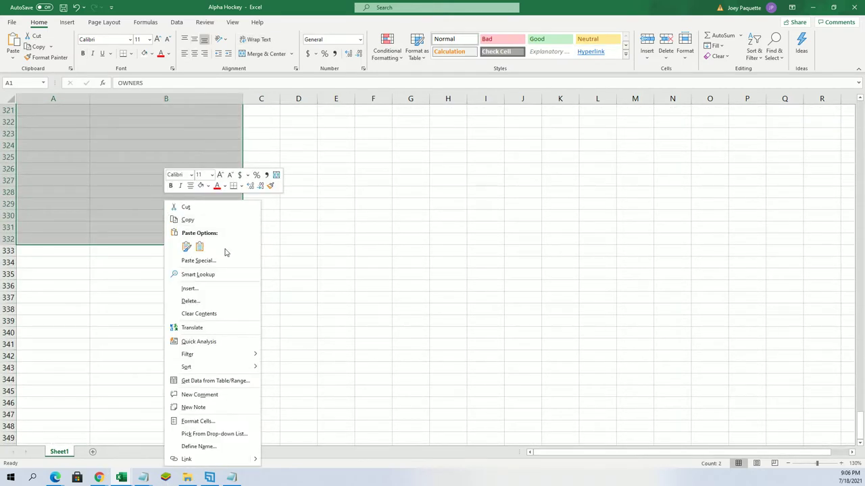
click(242, 186)
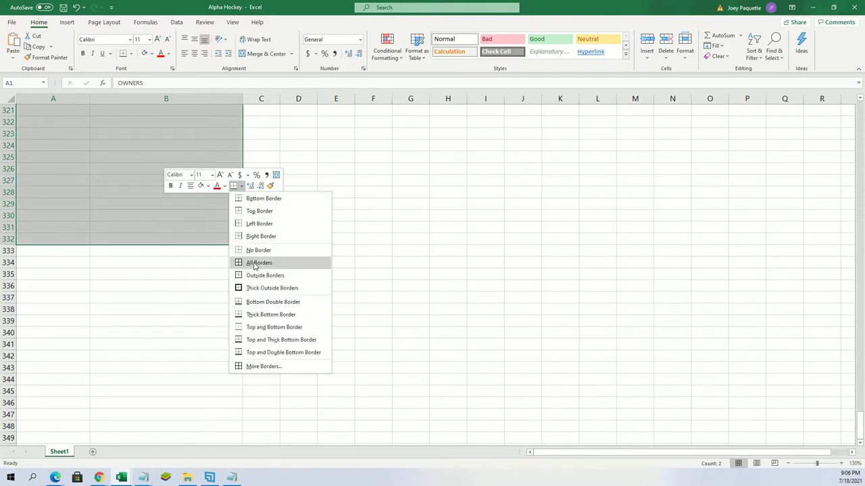
click(250, 263)
scroll(192, 282, up, 1)
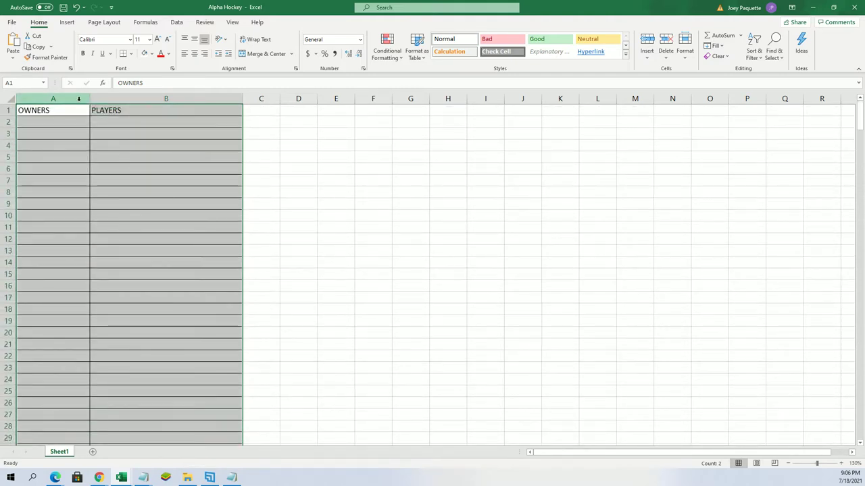
click(78, 99)
drag(90, 98, 132, 98)
Paste the randomized owner names into A2 as plain text via Paste Special
click(77, 124)
right_click(79, 124)
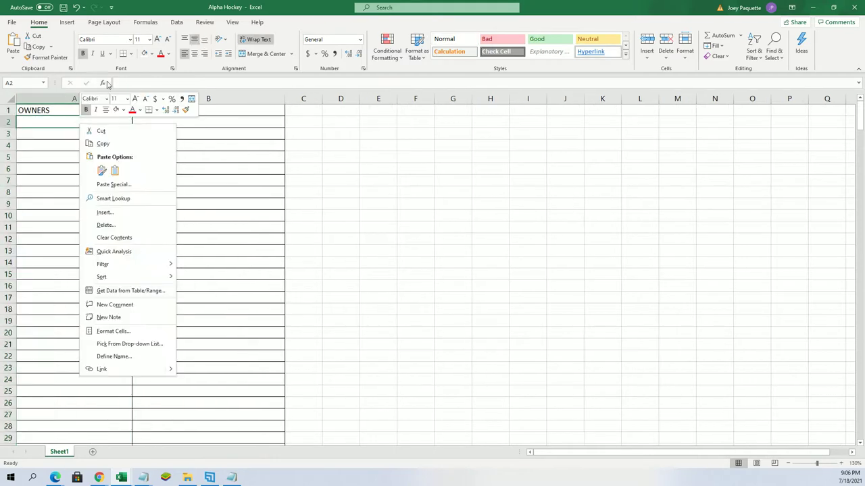
click(112, 185)
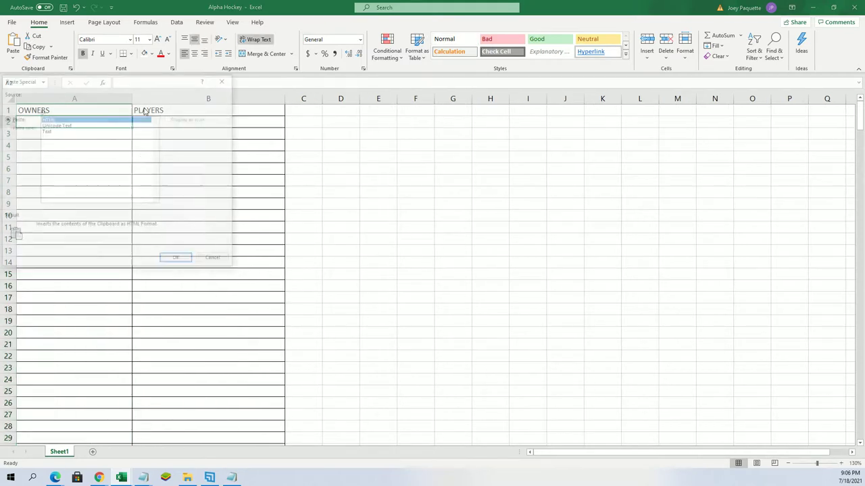
click(45, 131)
click(175, 260)
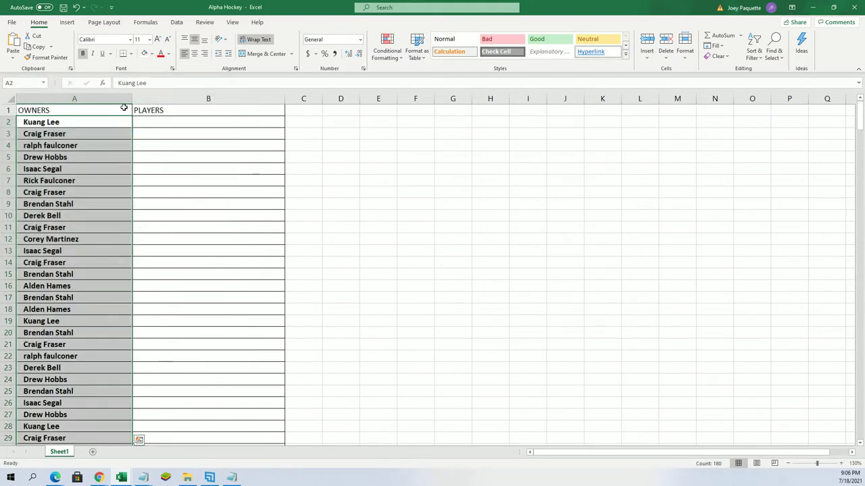
Select columns A and B, then shrink the Excel window to show the browser list
click(127, 99)
click(136, 99)
click(128, 99)
drag(129, 99, 90, 100)
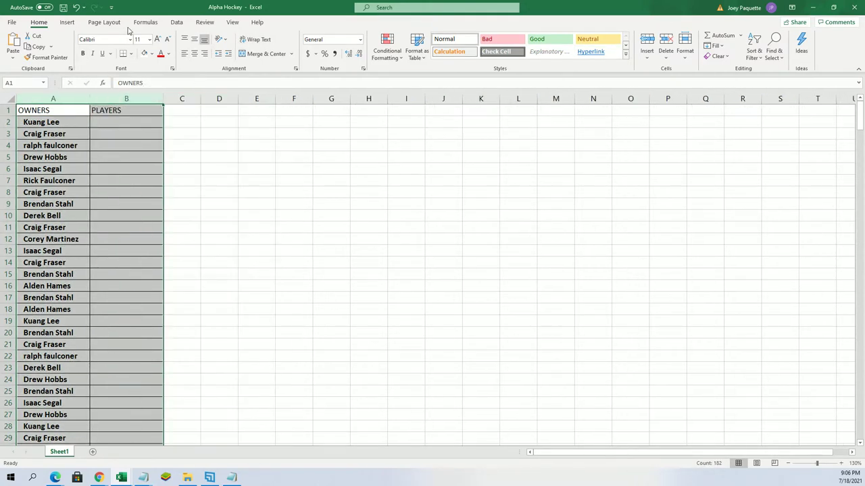
drag(196, 5, 433, 2)
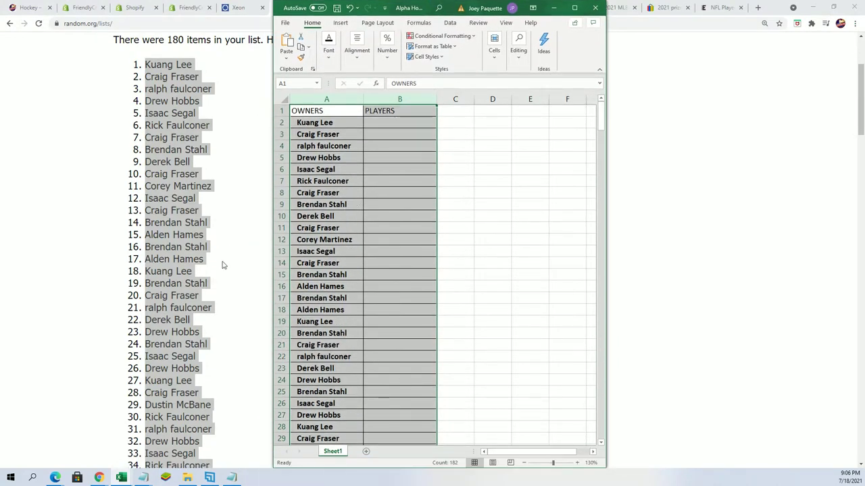
scroll(222, 266, down, 1)
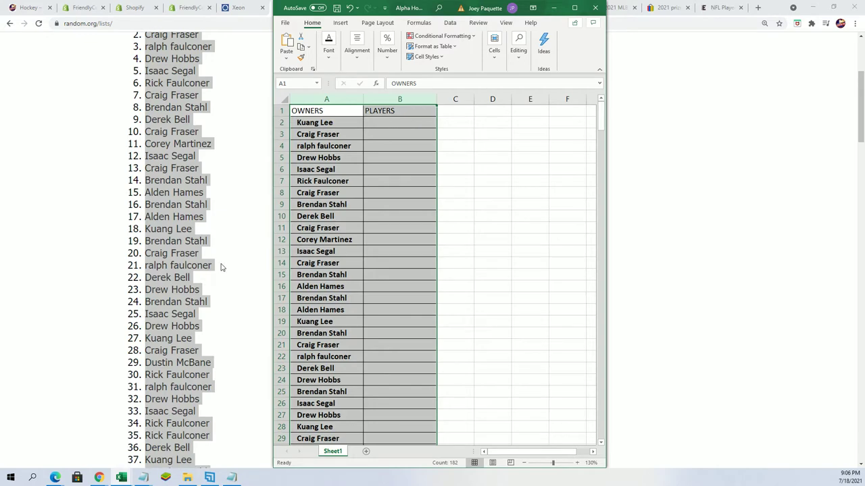
scroll(314, 289, down, 20)
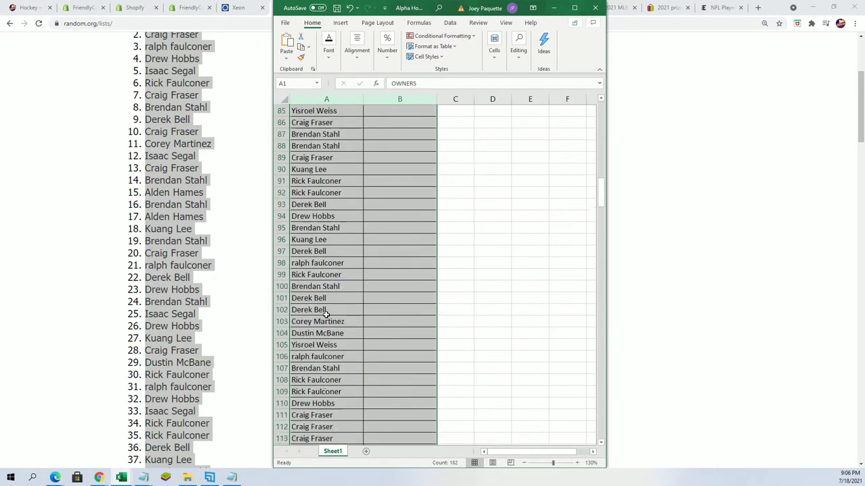
scroll(326, 314, down, 20)
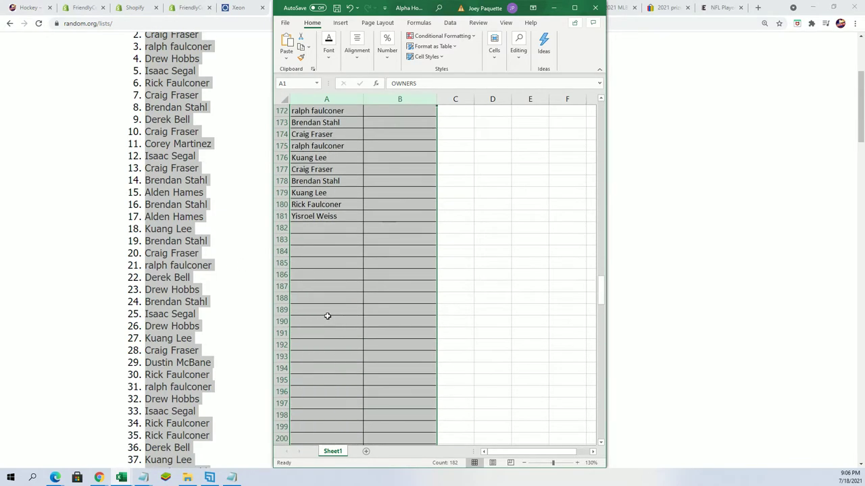
scroll(209, 323, down, 20)
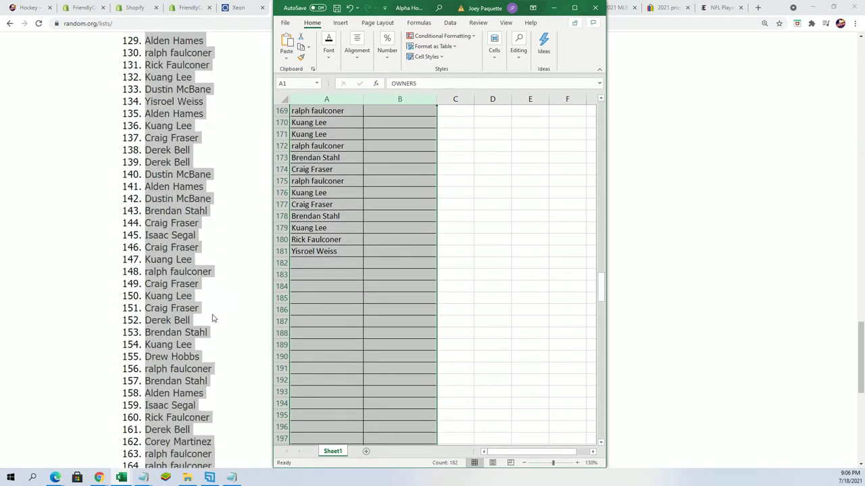
scroll(205, 312, up, 2)
scroll(218, 330, down, 2)
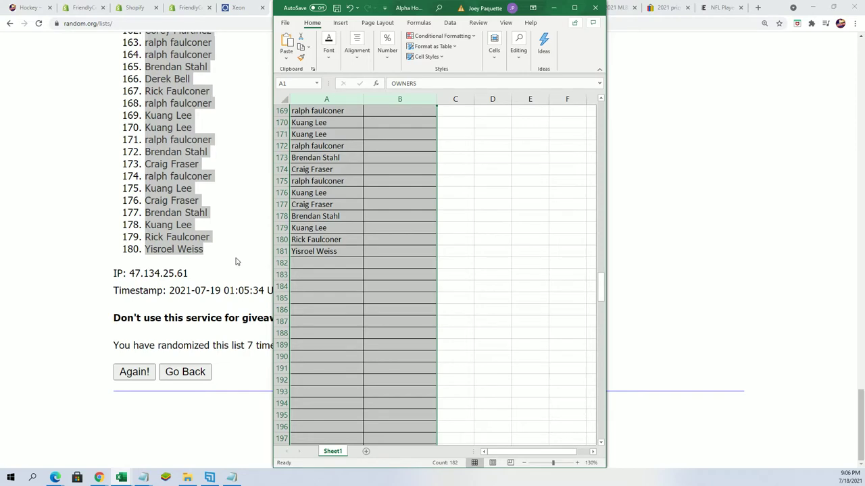
scroll(403, 222, up, 20)
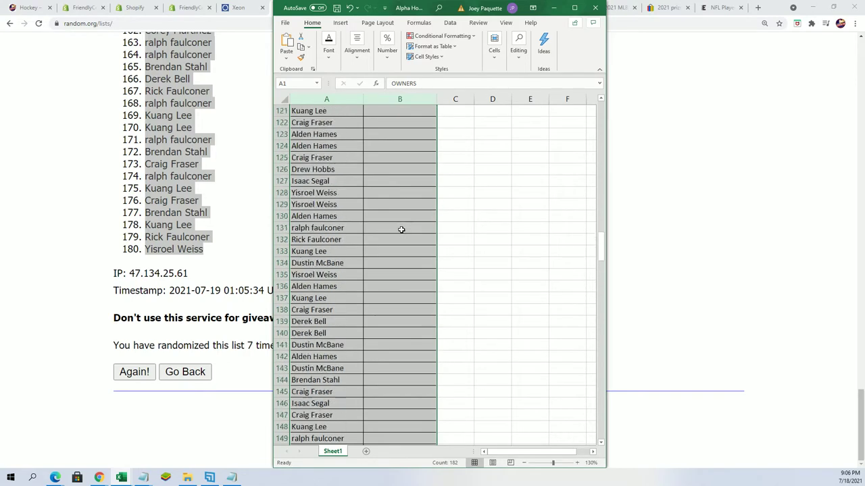
scroll(382, 223, up, 18)
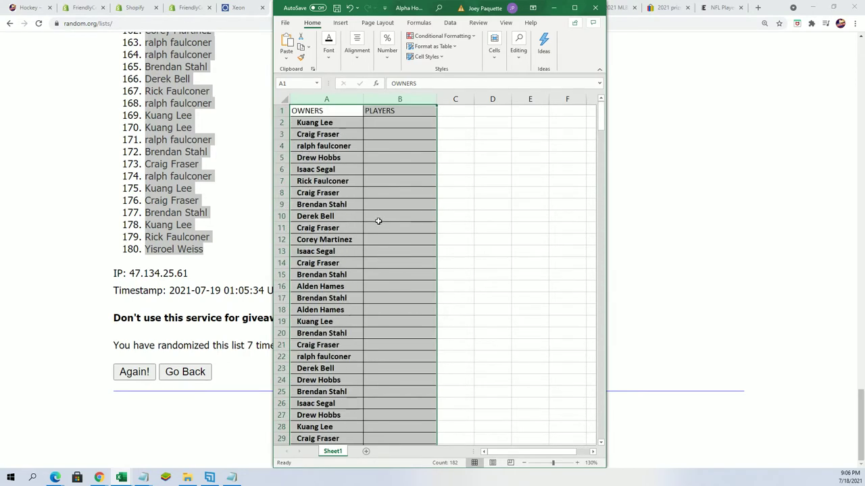
scroll(210, 222, up, 20)
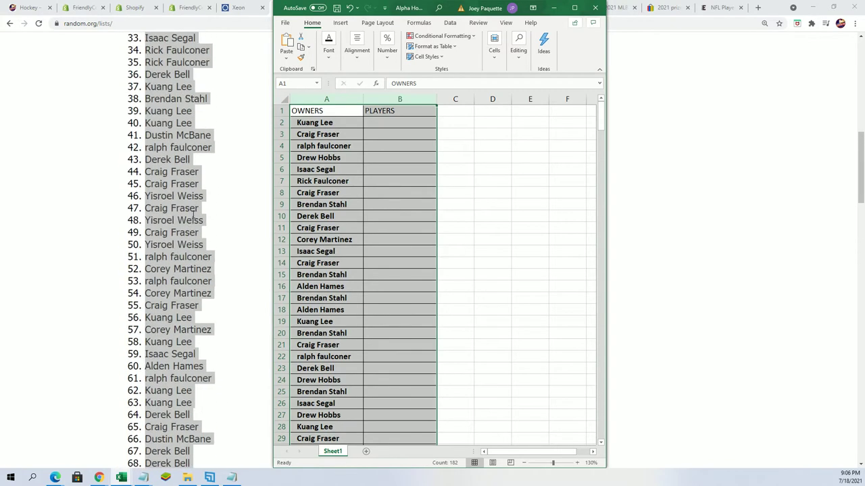
click(223, 227)
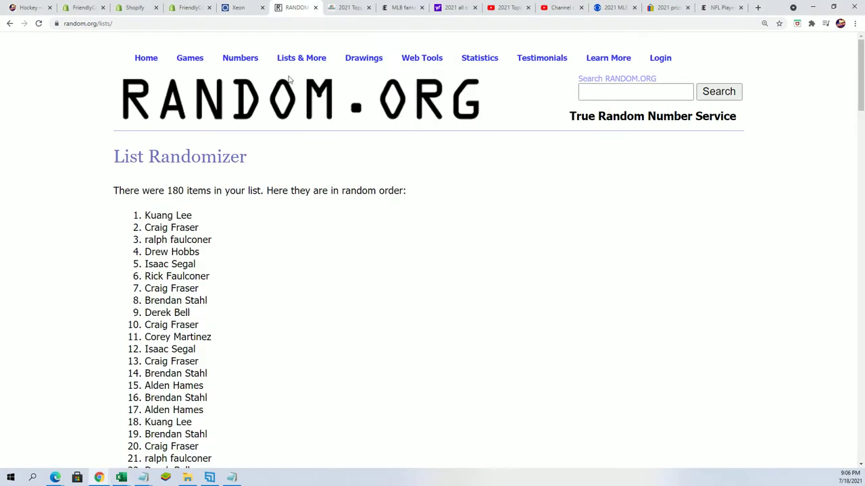
Select the whole player name list in Notepad and copy it
click(301, 60)
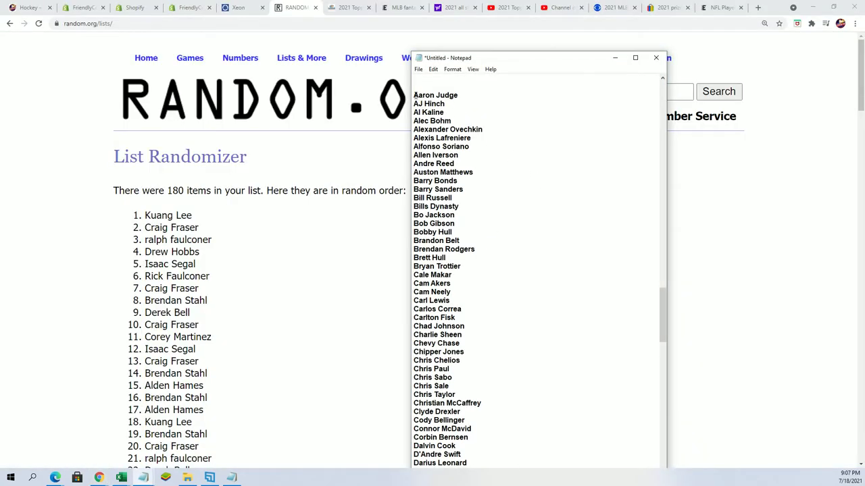
drag(415, 95, 473, 467)
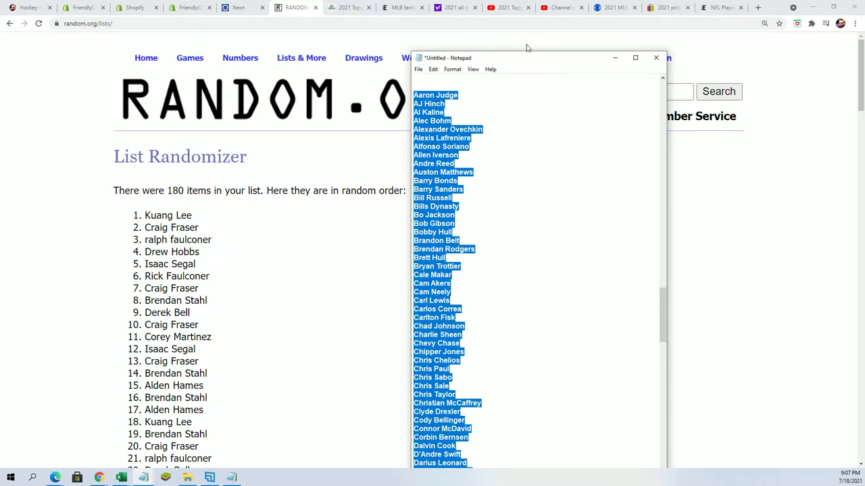
drag(524, 54, 523, 3)
click(499, 87)
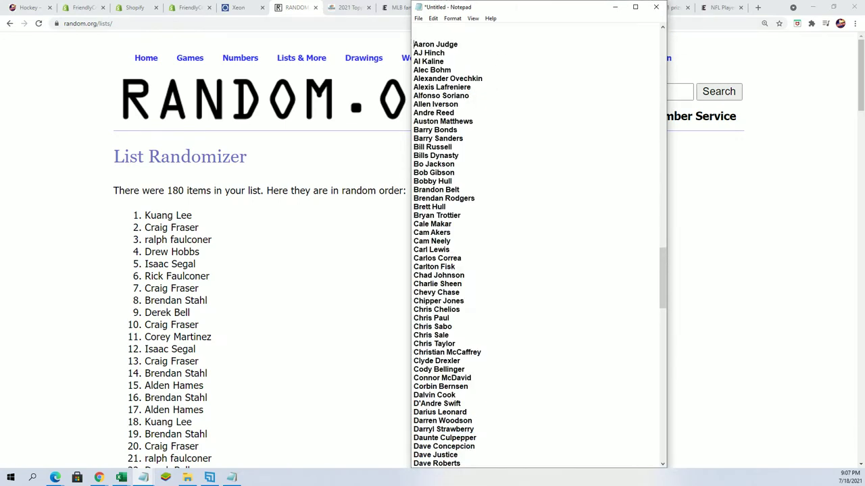
key(shift+Down)
key(shift+Down)
key(shift+Down)
key(shift+Down)
key(shift+Down)
key(shift+Down)
key(shift+Down)
key(shift+Down)
key(shift+Down)
key(shift+Down)
key(shift+Down)
key(shift+Down)
key(shift+Down)
key(shift+Down)
key(shift+Down)
key(shift+Down)
key(shift+Down)
key(shift+Down)
key(shift+Down)
key(shift+Down)
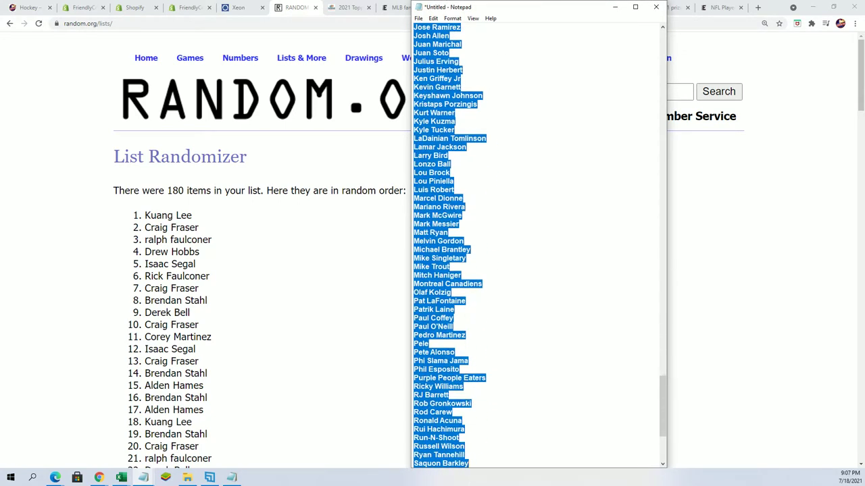
drag(469, 465, 434, 155)
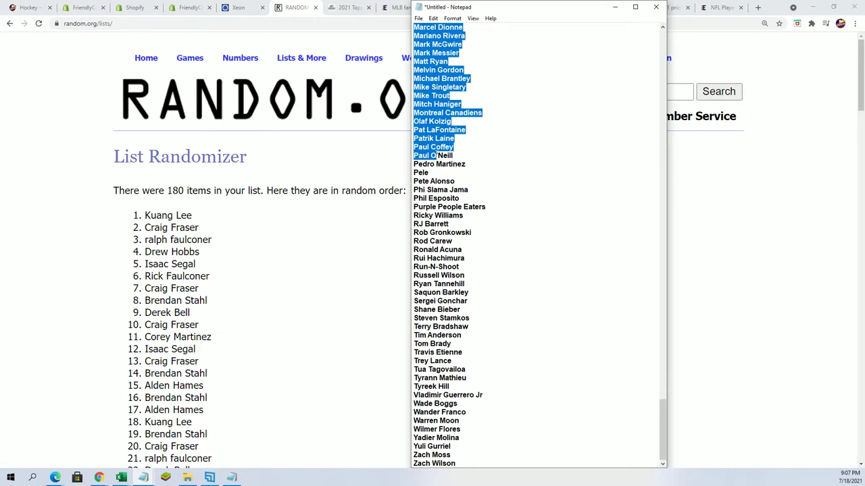
drag(434, 156, 451, 455)
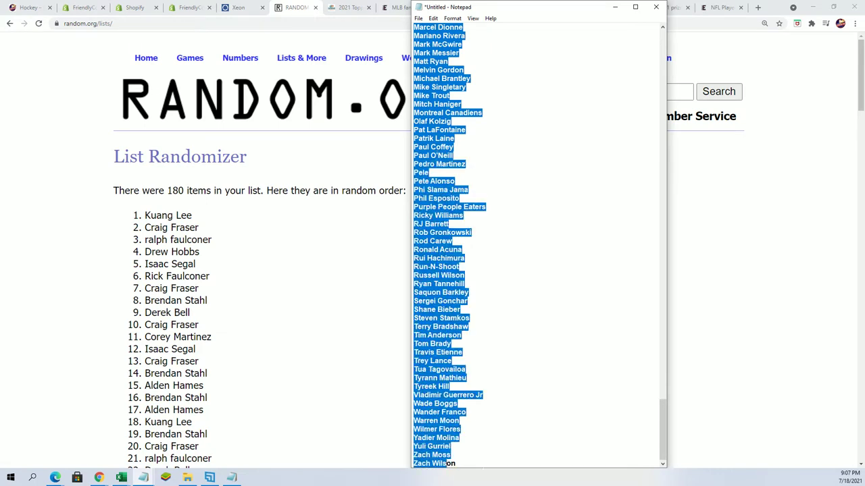
right_click(438, 391)
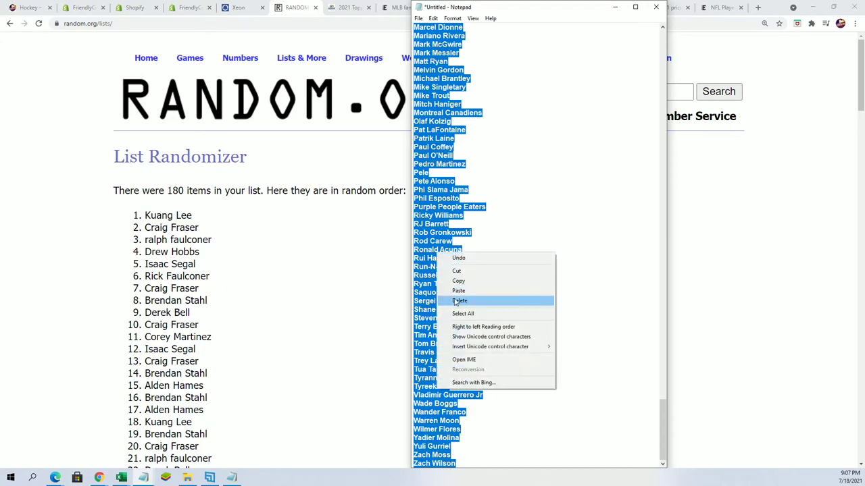
click(454, 280)
triple_click(247, 229)
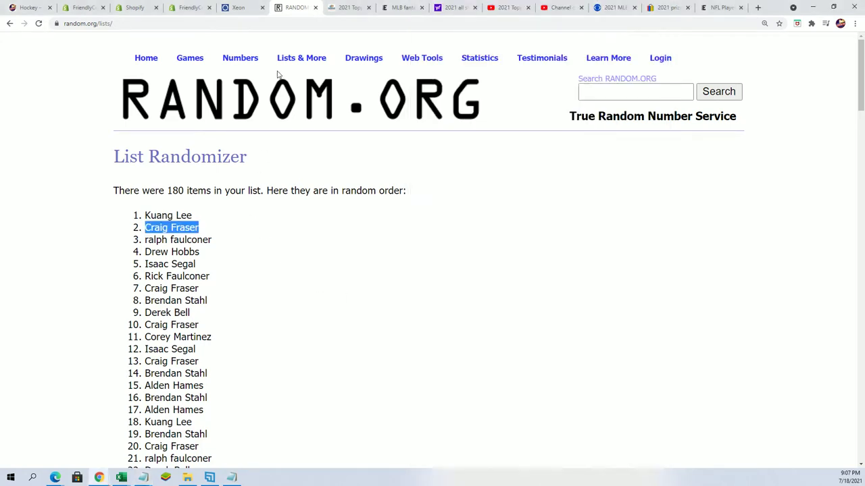
Paste the player names into the List Randomizer and randomize the 180 items
click(303, 74)
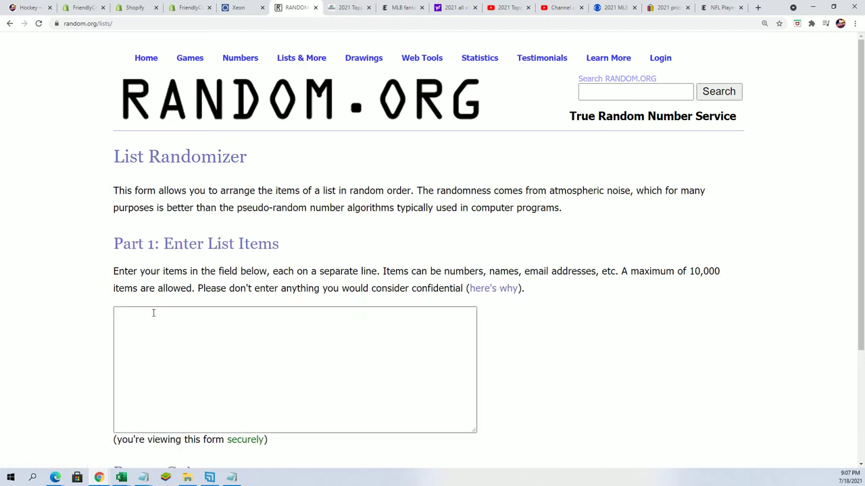
right_click(156, 316)
click(175, 385)
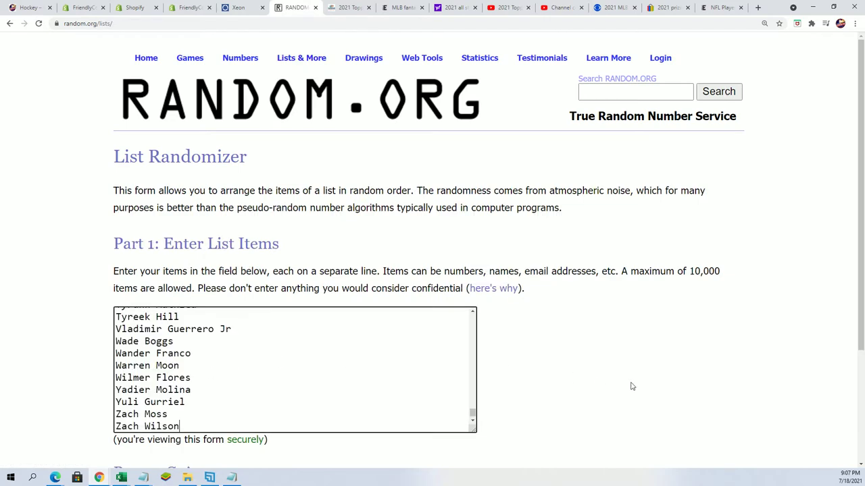
scroll(116, 430, down, 2)
click(134, 379)
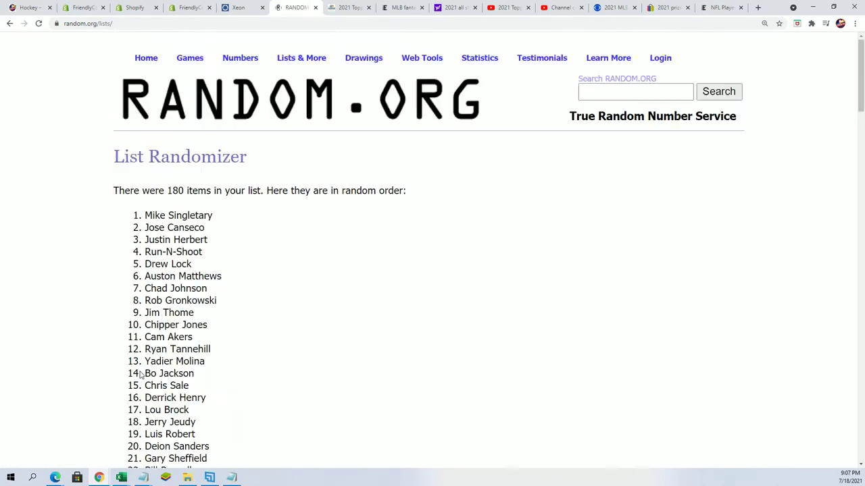
Reshuffle the player list repeatedly with Again!
scroll(128, 402, down, 11)
scroll(128, 401, down, 20)
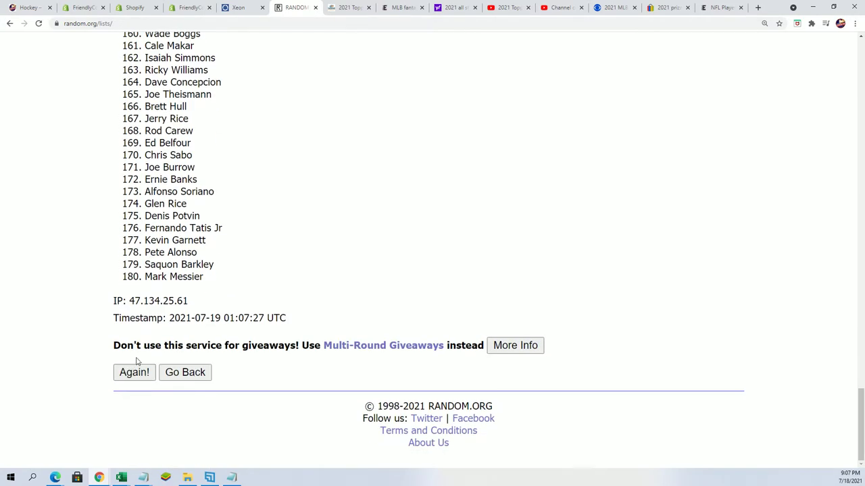
scroll(135, 392, up, 1)
scroll(127, 415, down, 1)
scroll(135, 423, down, 20)
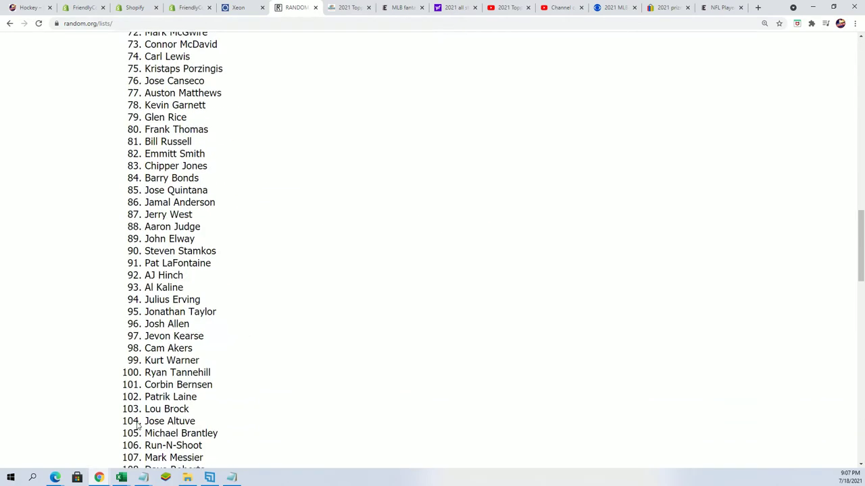
scroll(136, 423, down, 6)
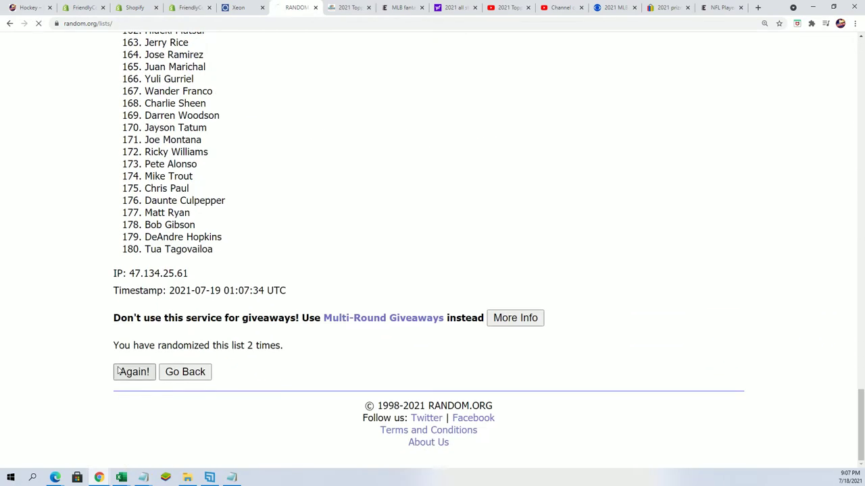
scroll(122, 399, down, 19)
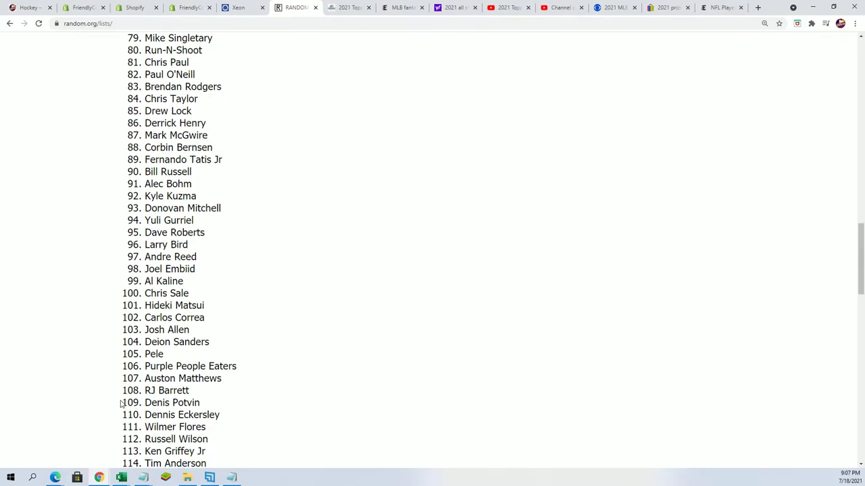
scroll(122, 406, down, 9)
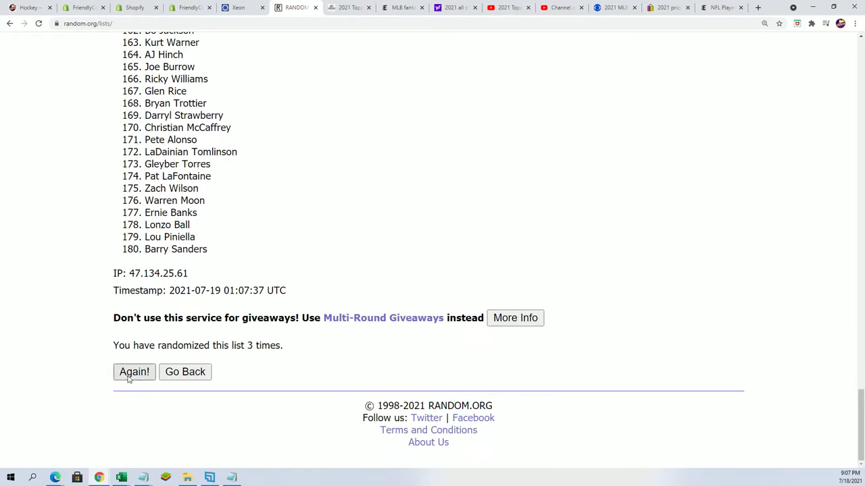
scroll(135, 399, down, 20)
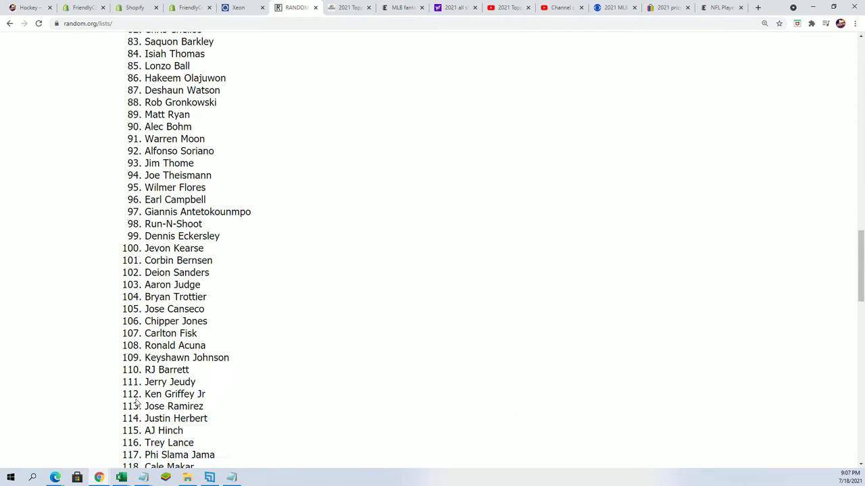
scroll(132, 402, down, 9)
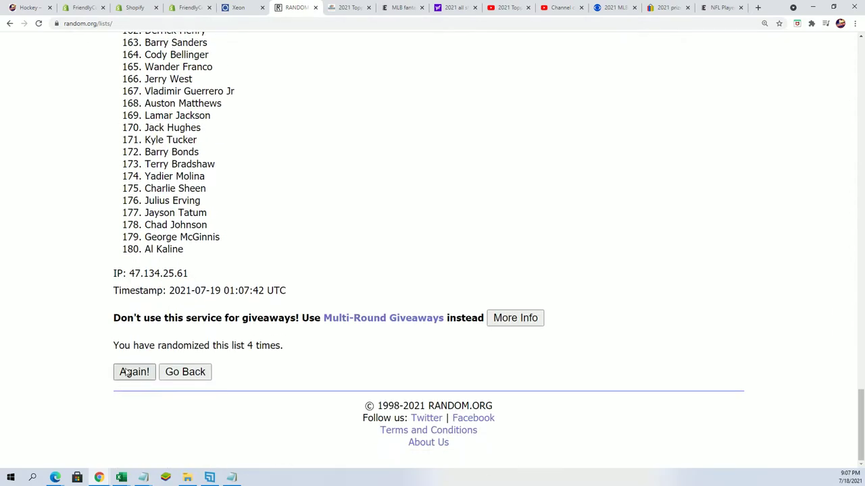
scroll(129, 379, down, 20)
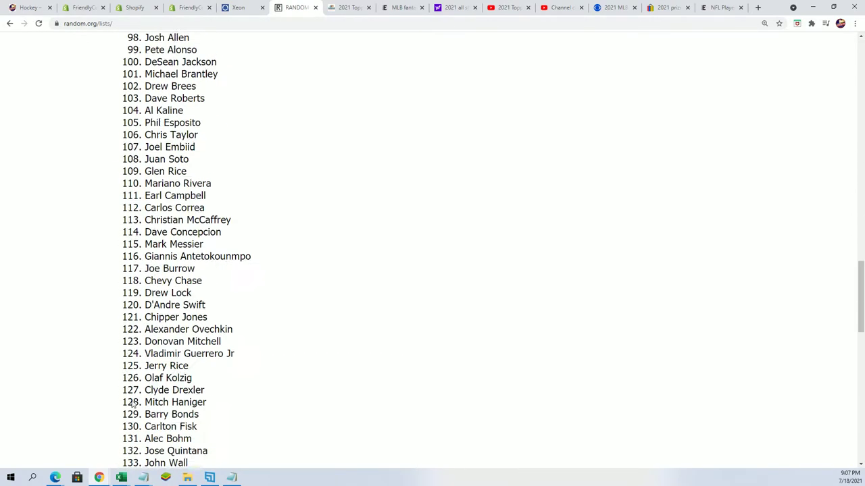
scroll(126, 398, down, 4)
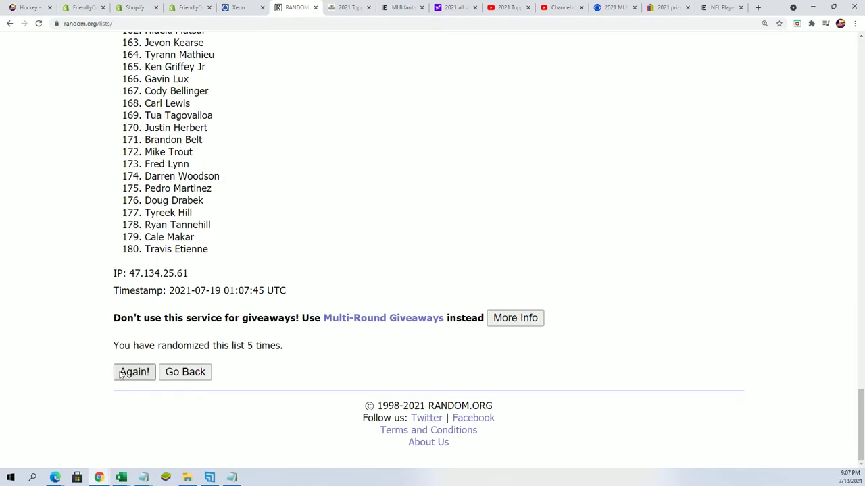
scroll(115, 406, down, 20)
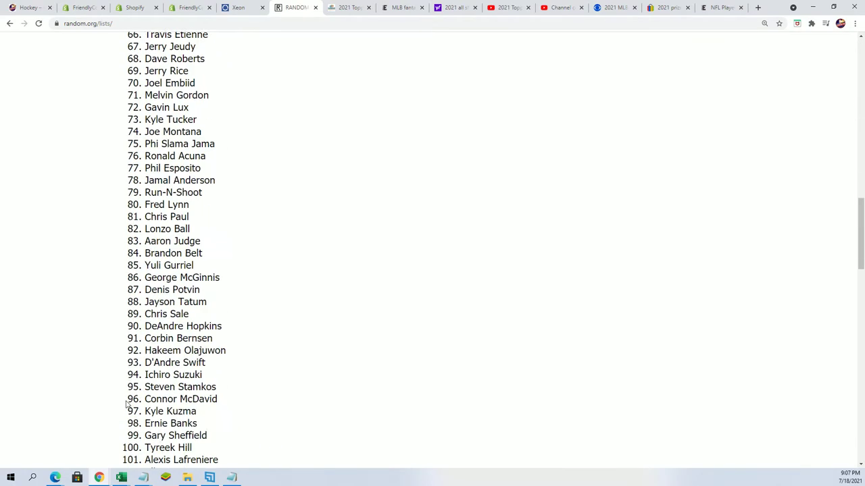
scroll(115, 405, down, 8)
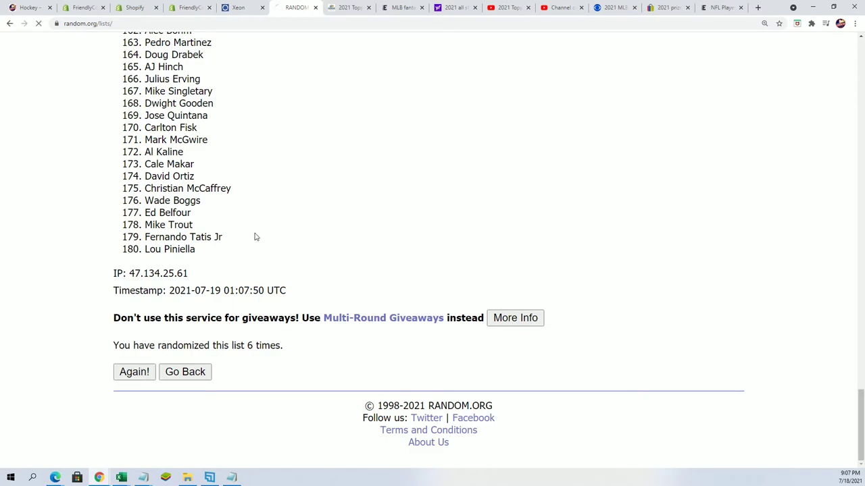
scroll(140, 132, down, 2)
Select and copy the shuffled 180 player names from the results
drag(133, 122, 194, 239)
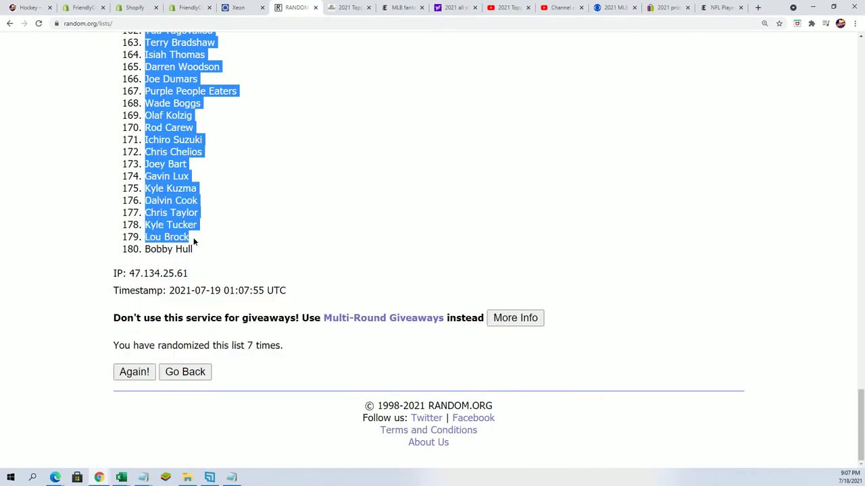
right_click(167, 227)
click(177, 233)
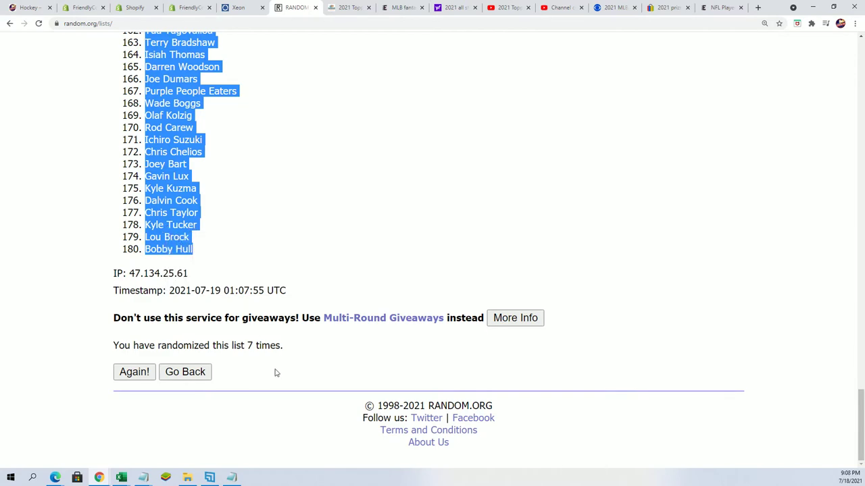
scroll(284, 367, up, 20)
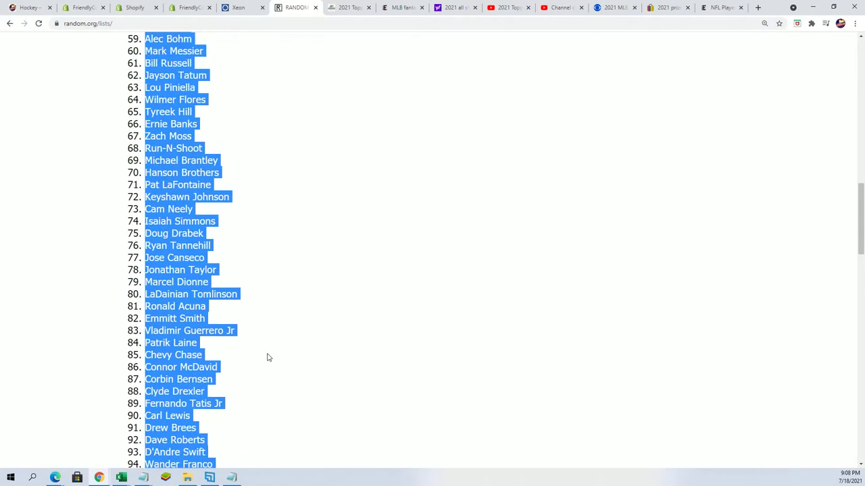
scroll(266, 358, up, 8)
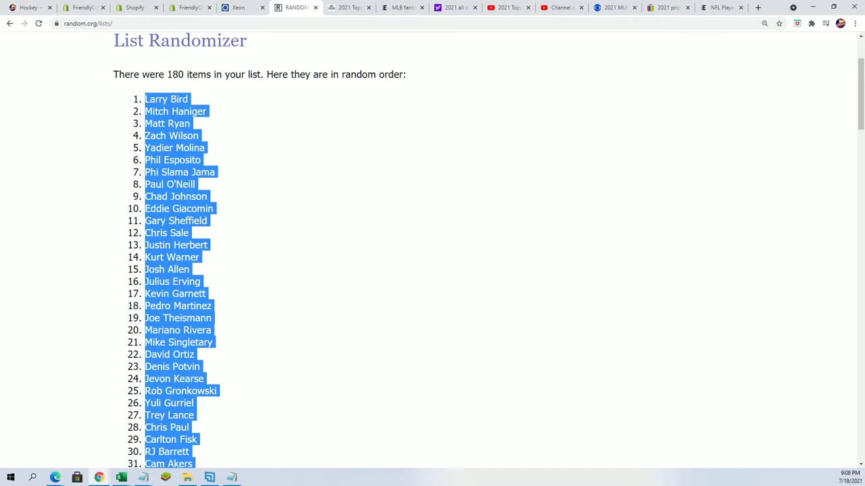
In Excel, widen column B and paste the player names into B2 as plain text
key(alt+Tab)
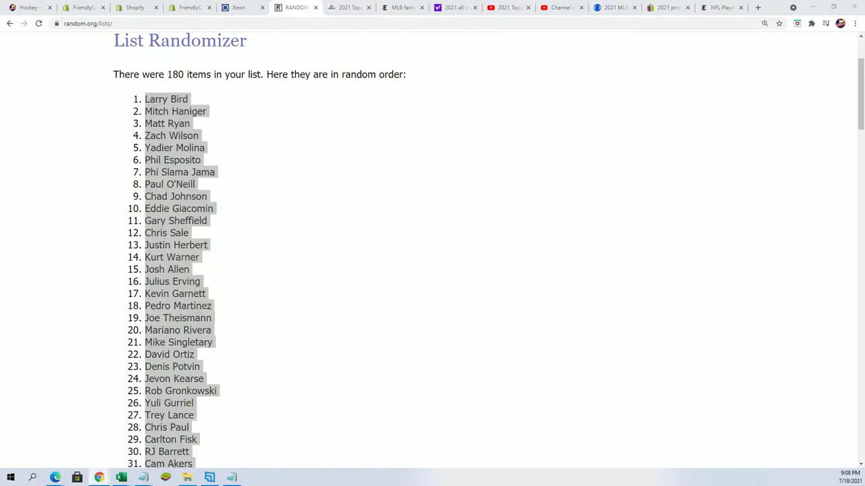
click(370, 122)
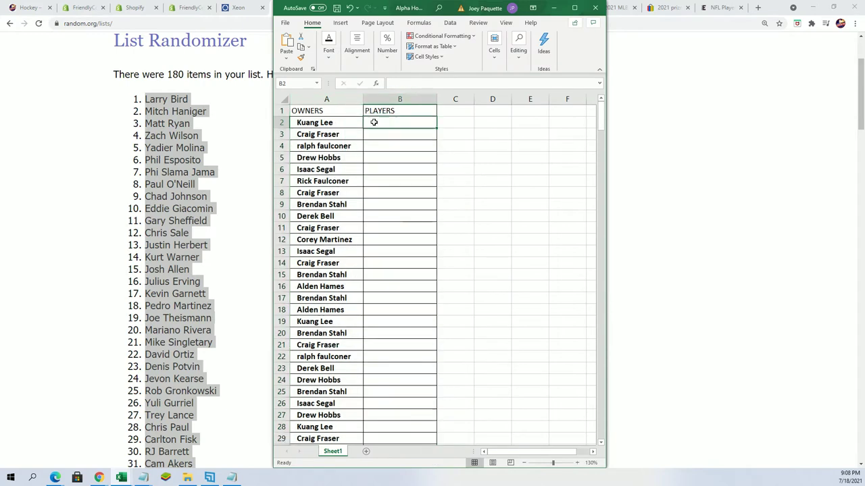
click(413, 100)
drag(437, 99, 489, 99)
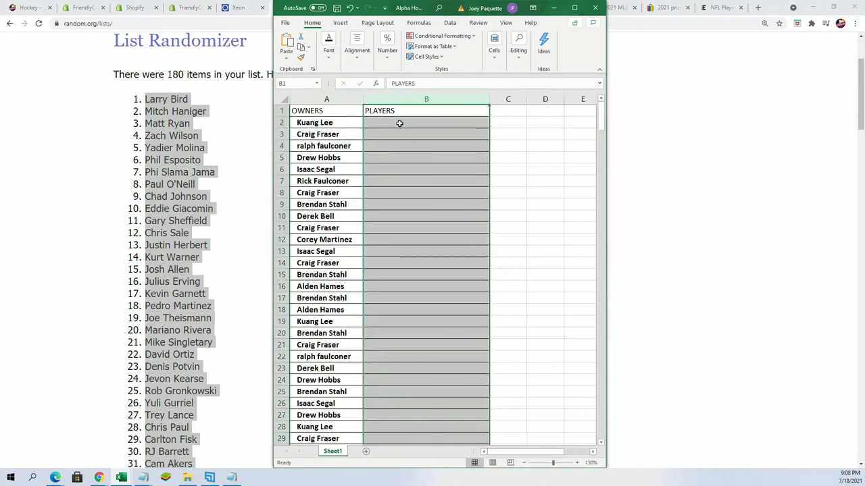
click(399, 122)
right_click(399, 122)
click(404, 181)
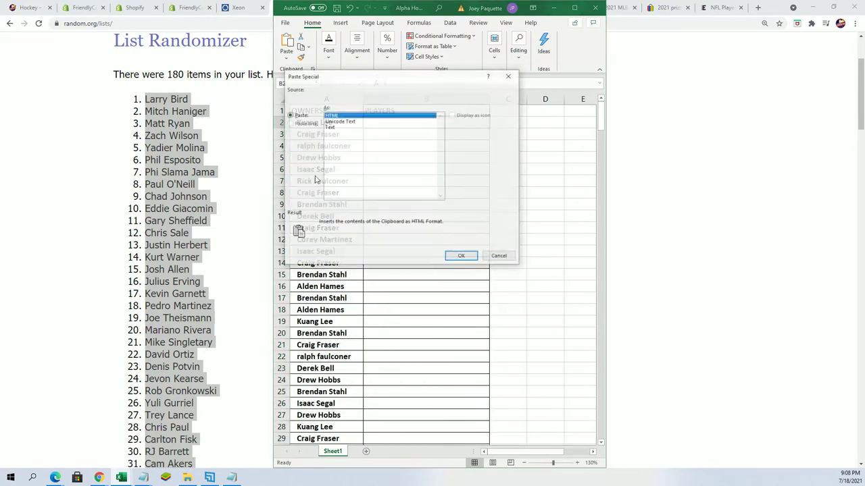
click(335, 127)
click(463, 256)
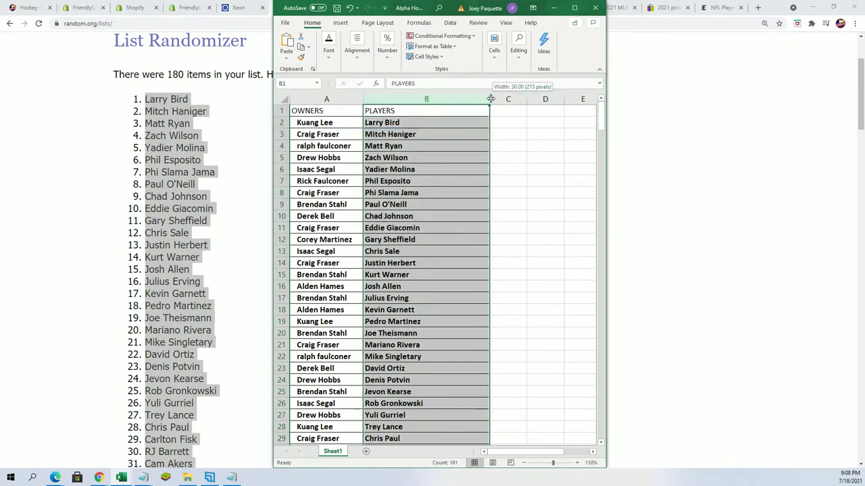
Narrow the PLAYERS column to fit, then check the owner–player pairings in A2 and A14
drag(489, 99, 435, 109)
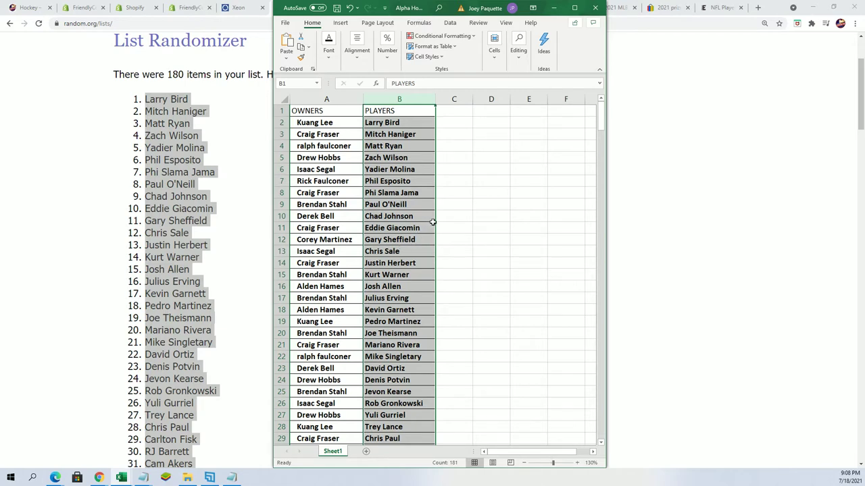
click(351, 120)
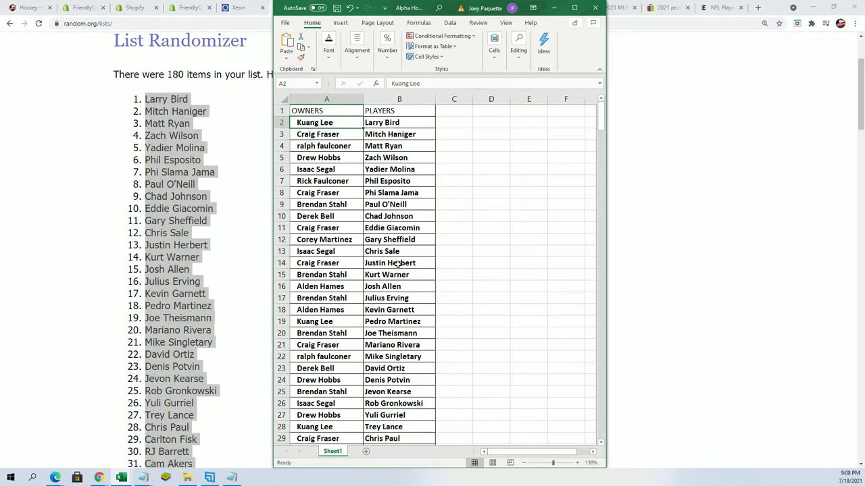
click(342, 262)
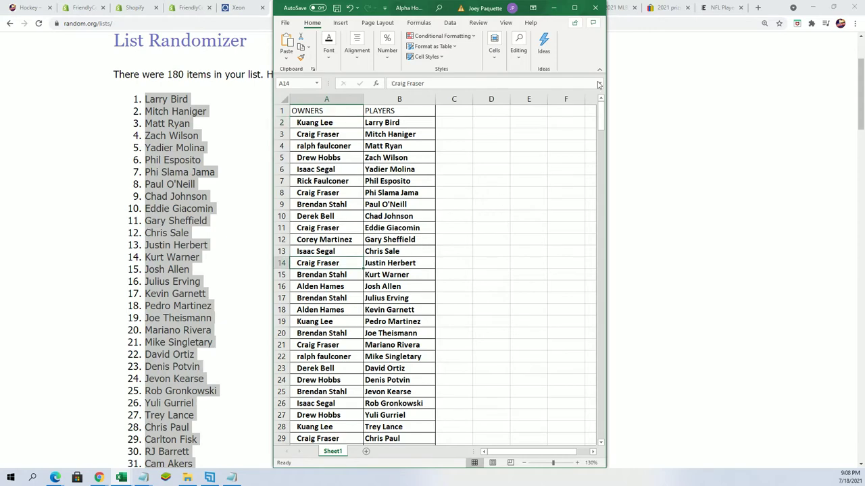
click(574, 9)
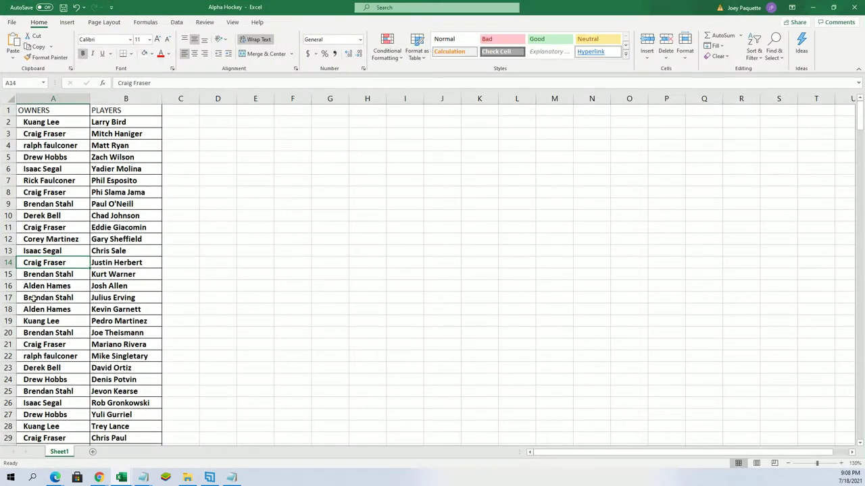
scroll(123, 310, down, 1)
scroll(124, 310, down, 3)
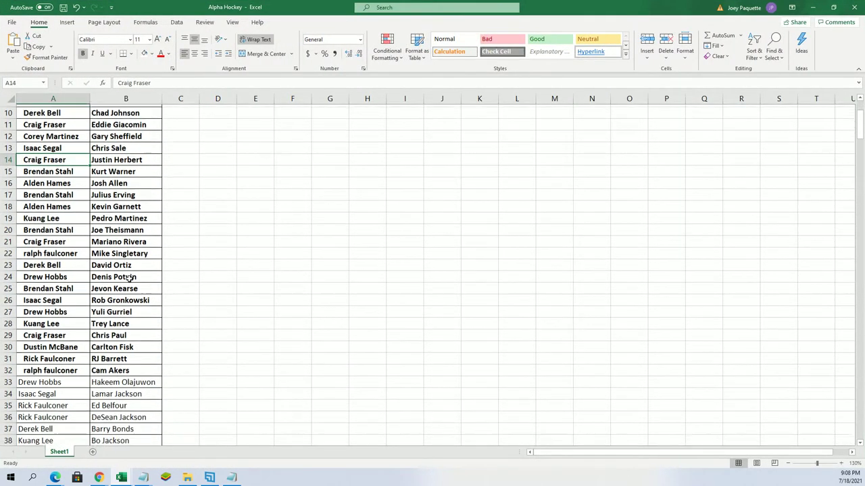
scroll(130, 298, down, 1)
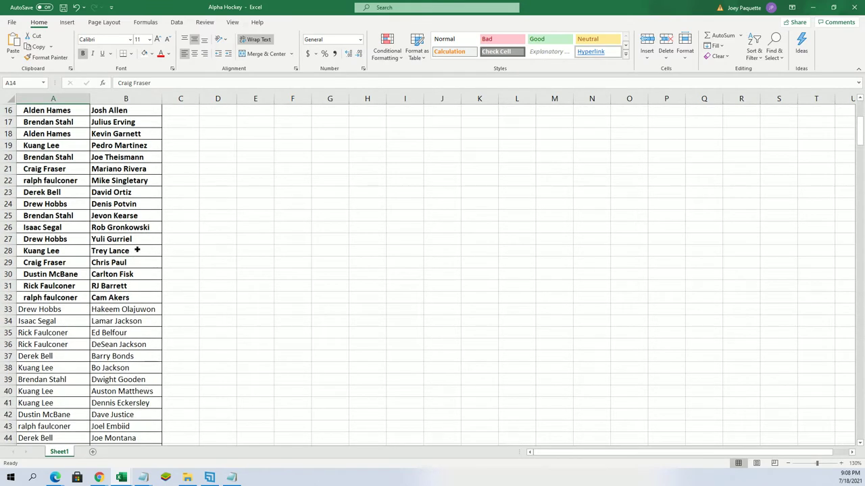
click(136, 250)
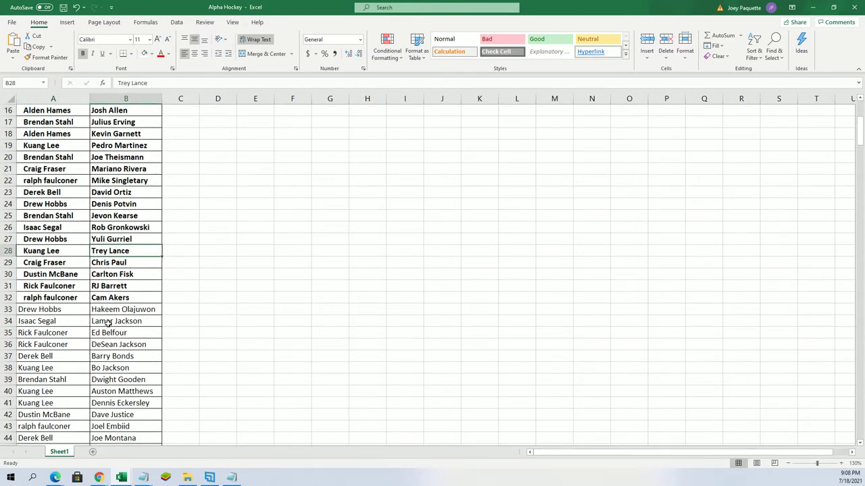
scroll(114, 322, down, 3)
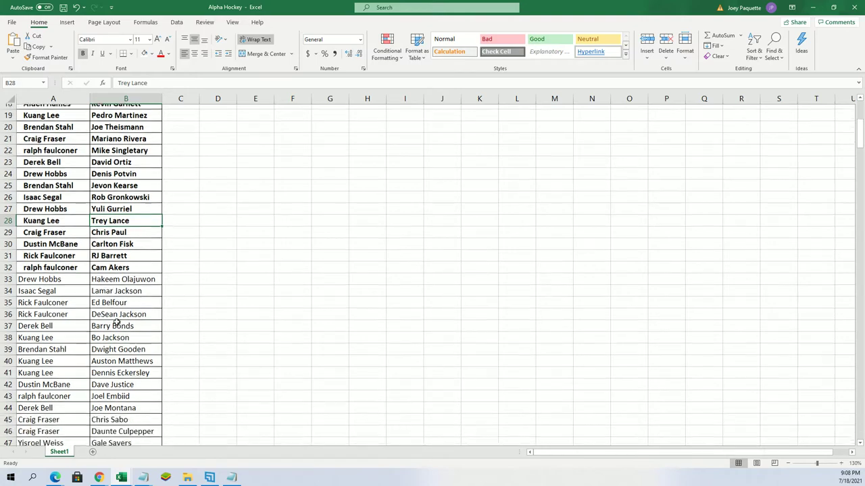
scroll(118, 321, down, 4)
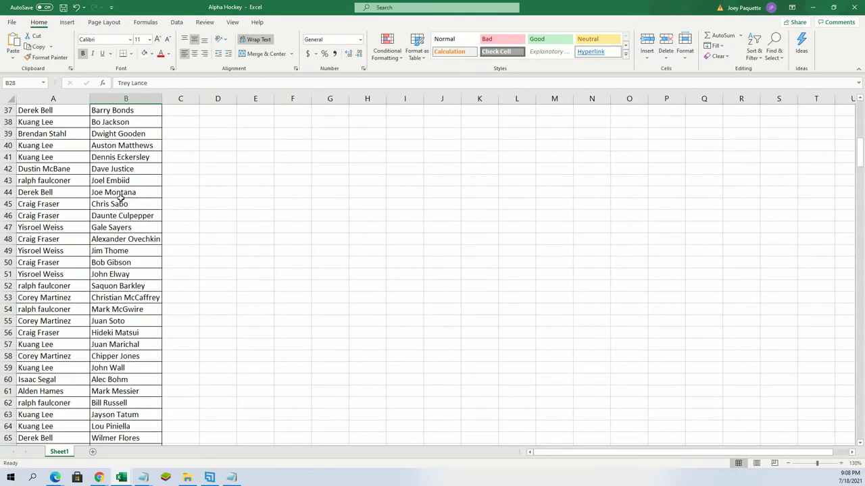
click(106, 145)
scroll(169, 285, down, 1)
scroll(139, 281, down, 3)
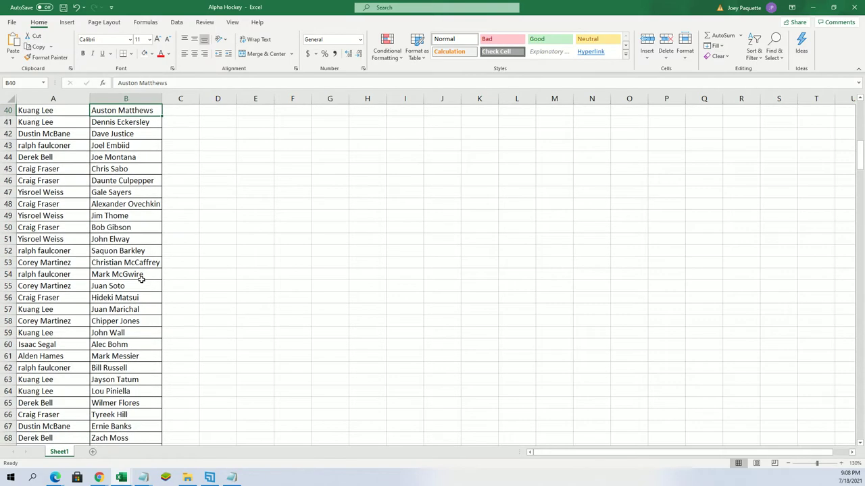
scroll(138, 281, down, 3)
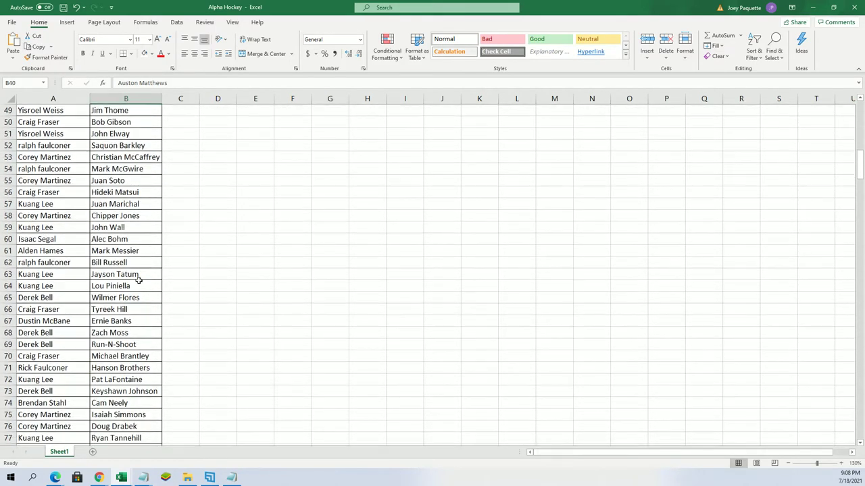
scroll(139, 282, down, 2)
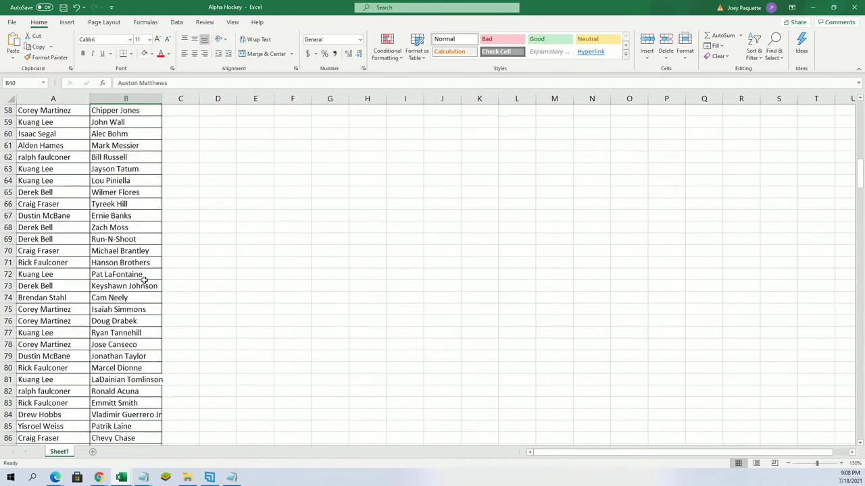
scroll(149, 282, down, 3)
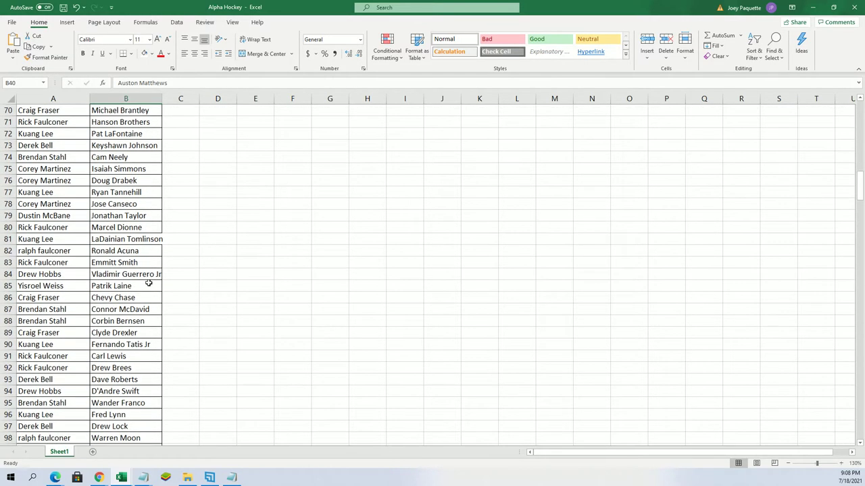
scroll(149, 283, down, 1)
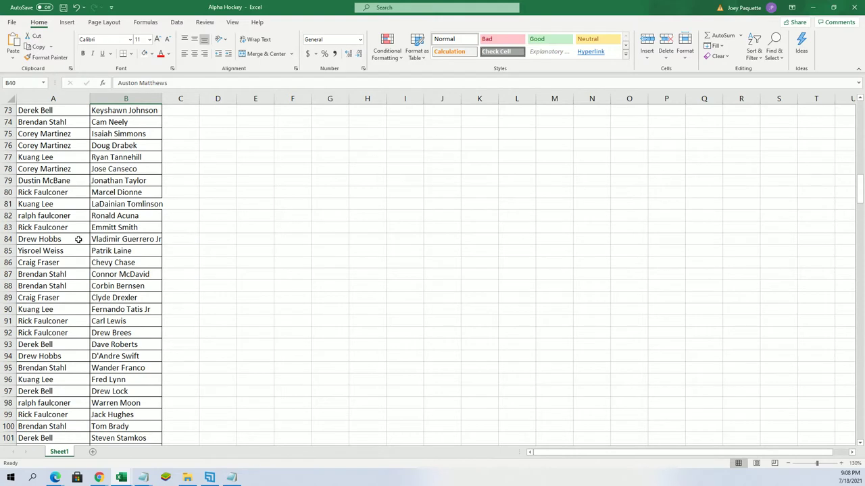
click(78, 240)
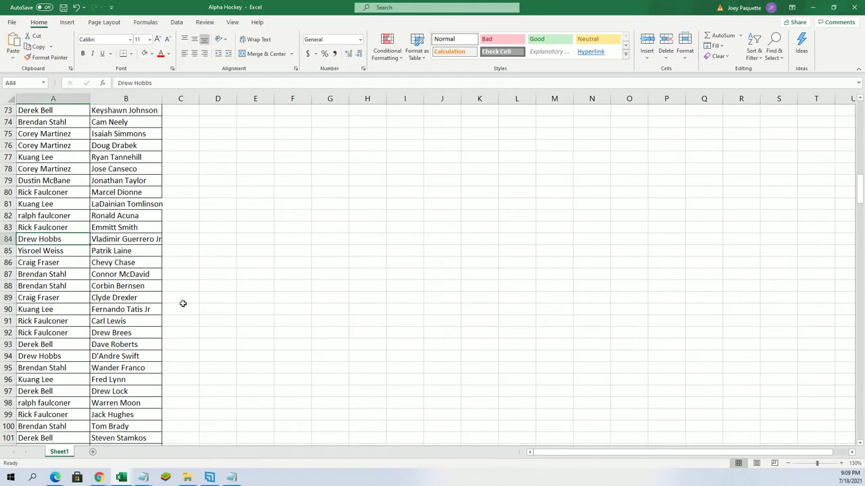
click(68, 273)
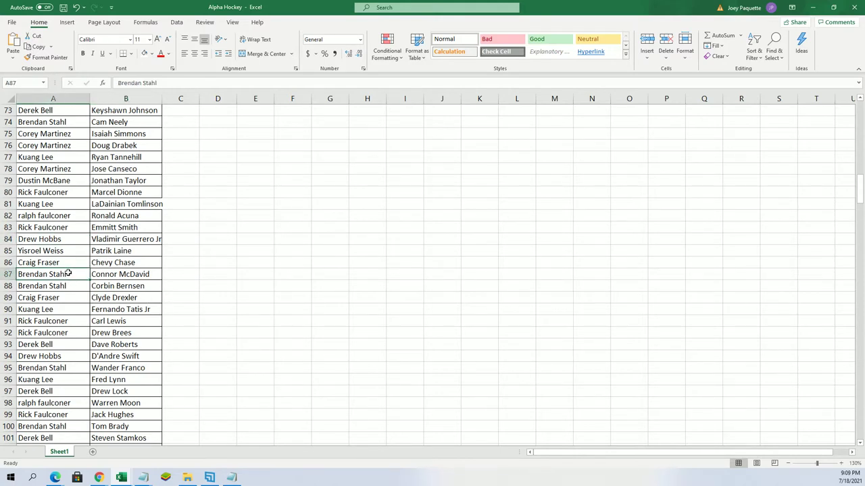
scroll(154, 328, down, 3)
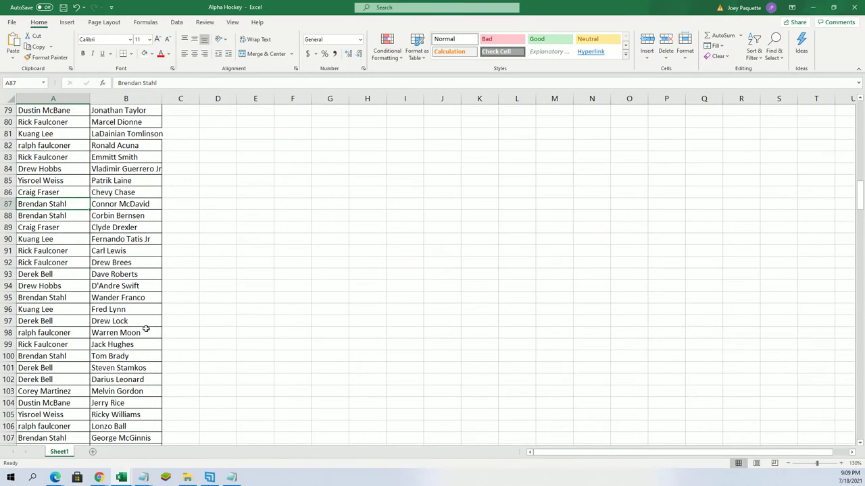
scroll(129, 309, down, 1)
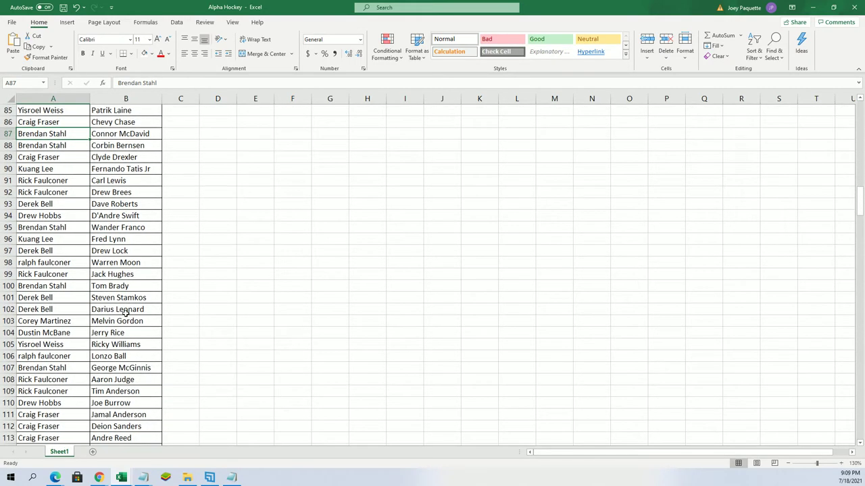
scroll(126, 313, down, 1)
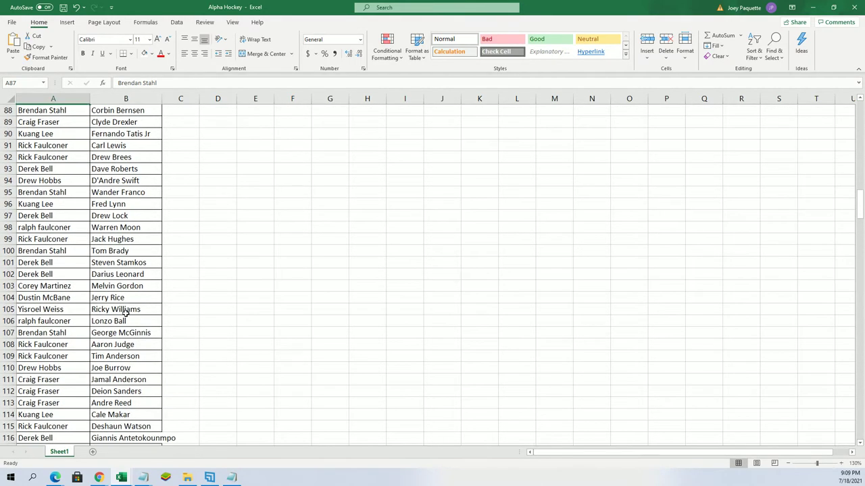
scroll(125, 314, down, 2)
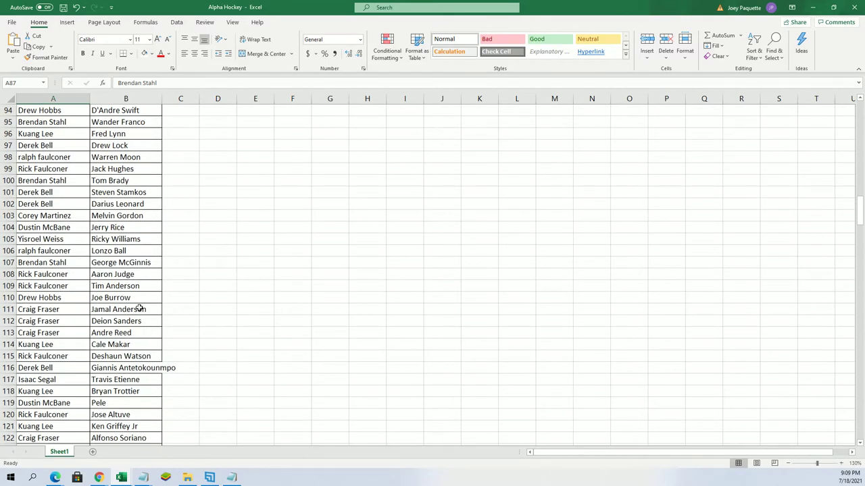
click(142, 299)
scroll(149, 307, down, 1)
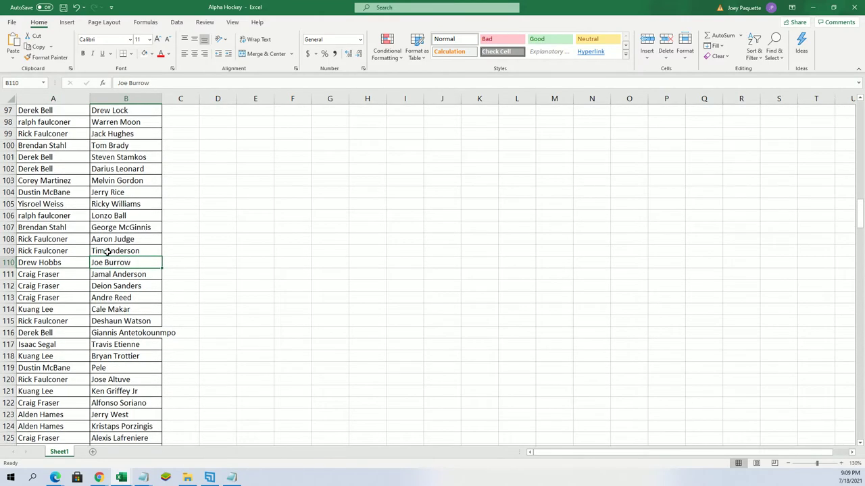
click(107, 239)
scroll(148, 329, down, 3)
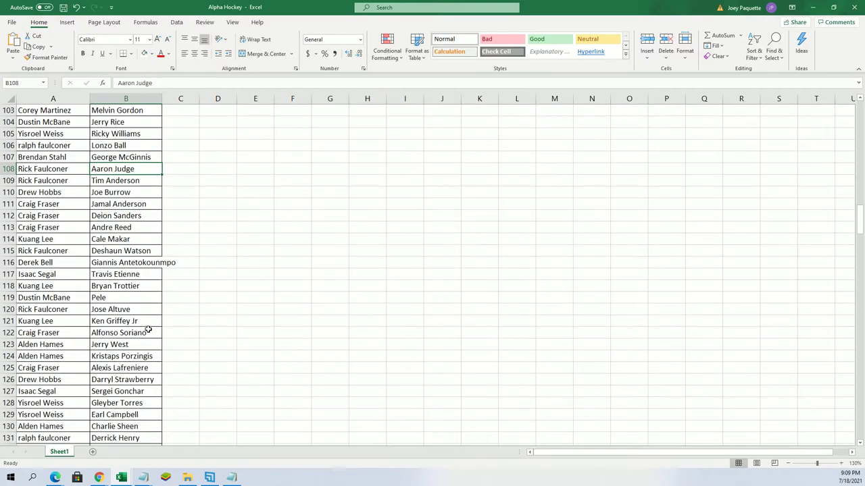
scroll(148, 330, down, 1)
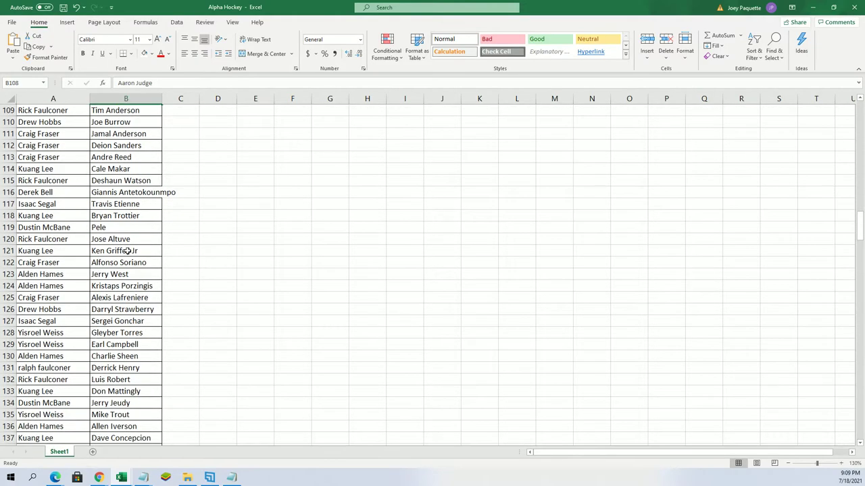
click(128, 251)
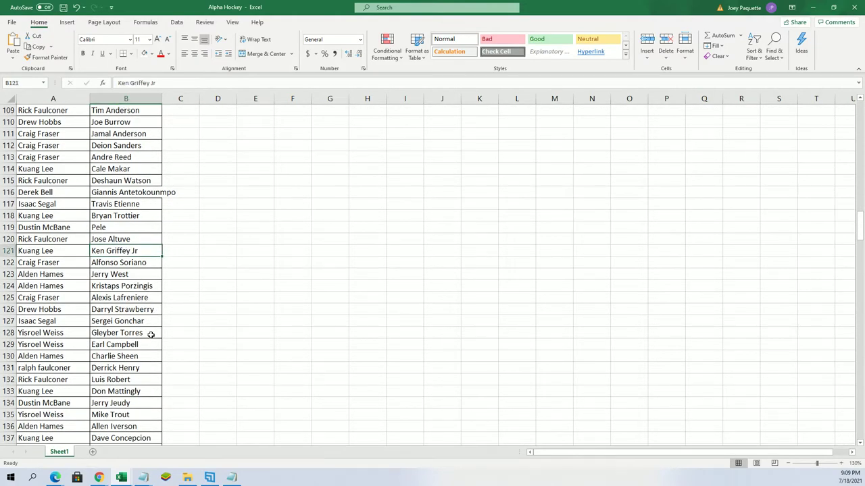
scroll(153, 337, down, 2)
scroll(155, 338, down, 1)
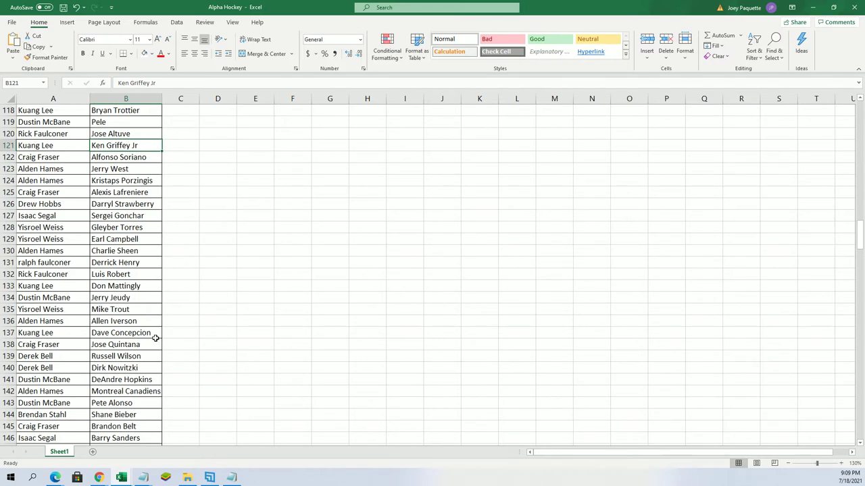
scroll(156, 338, down, 1)
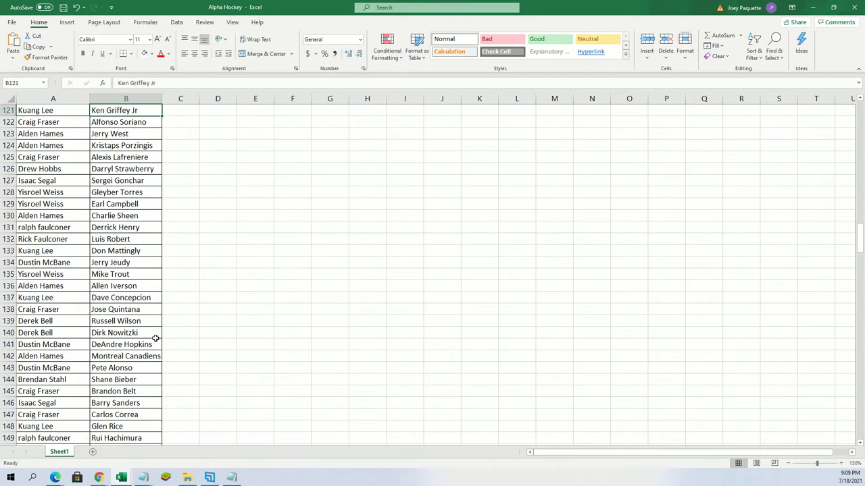
scroll(156, 337, down, 1)
scroll(156, 338, down, 1)
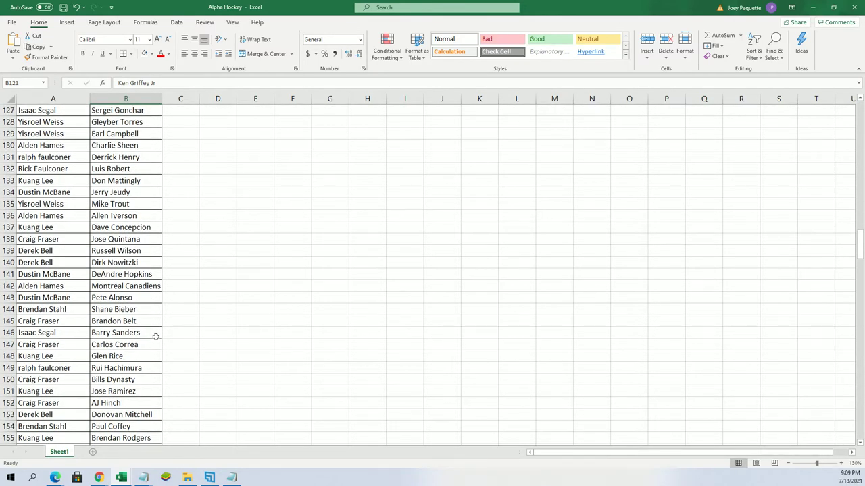
scroll(155, 337, down, 1)
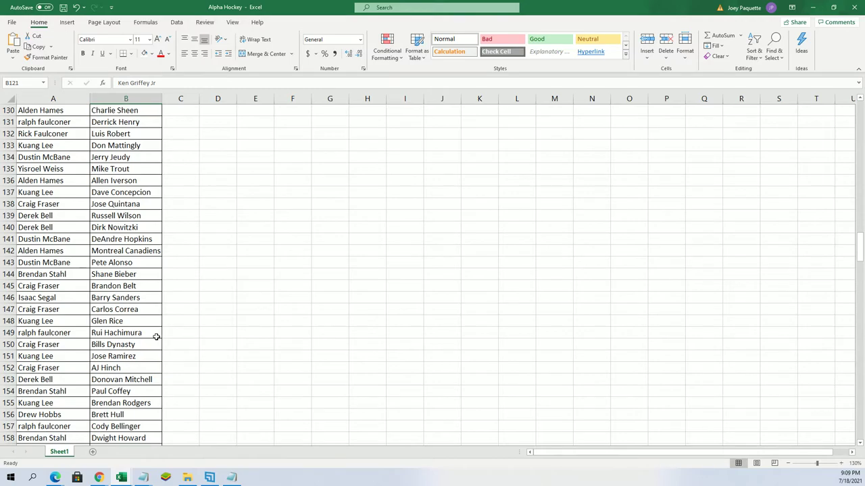
scroll(156, 337, down, 3)
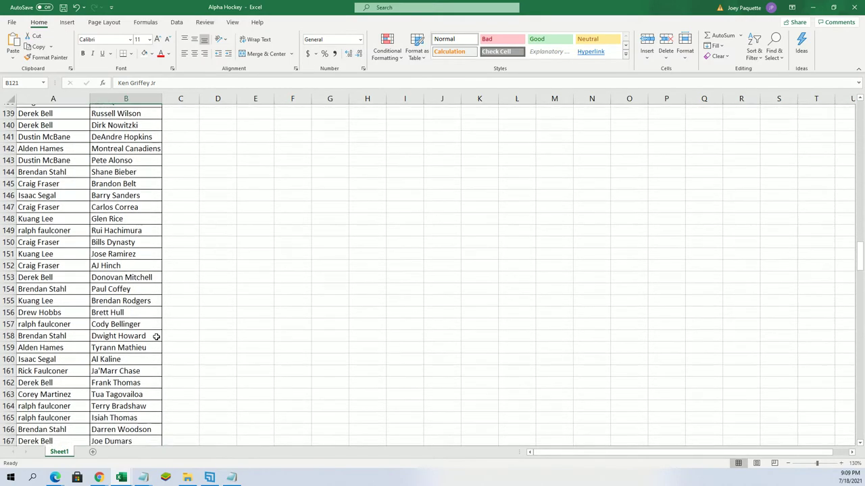
scroll(156, 336, down, 2)
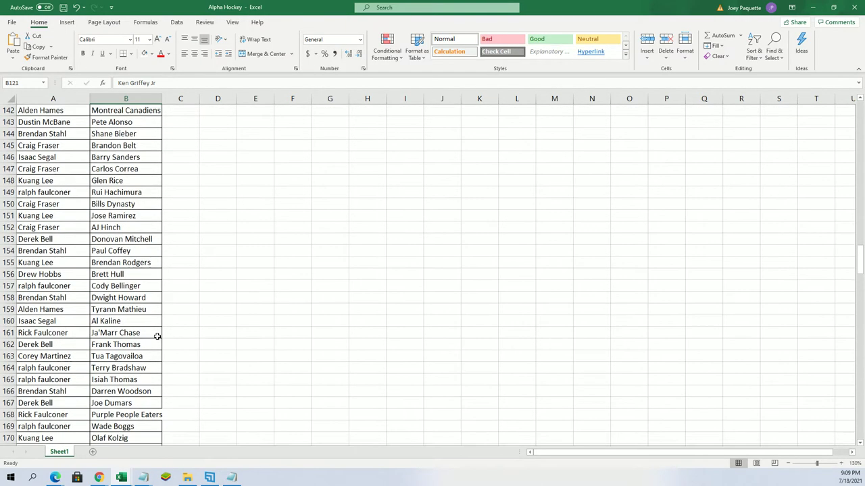
scroll(158, 336, down, 1)
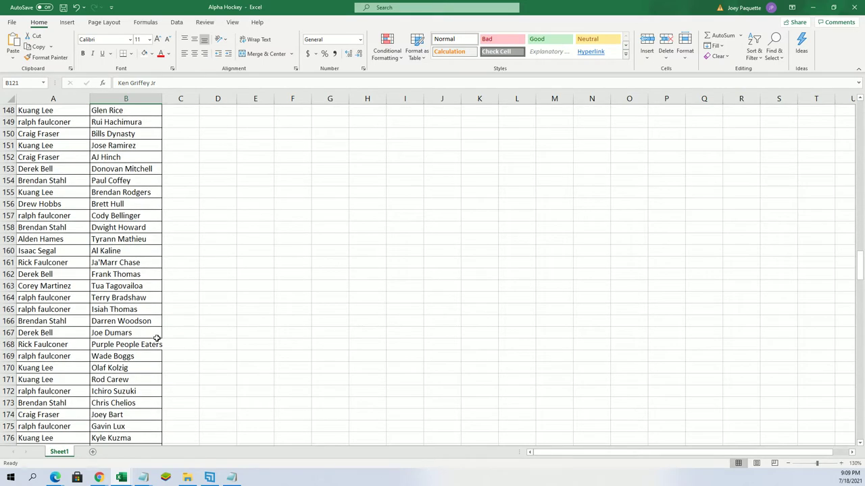
scroll(156, 338, down, 3)
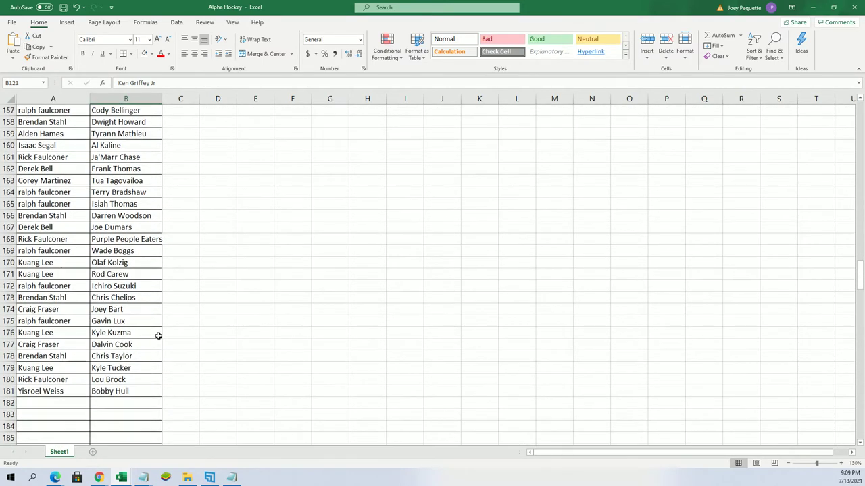
click(135, 325)
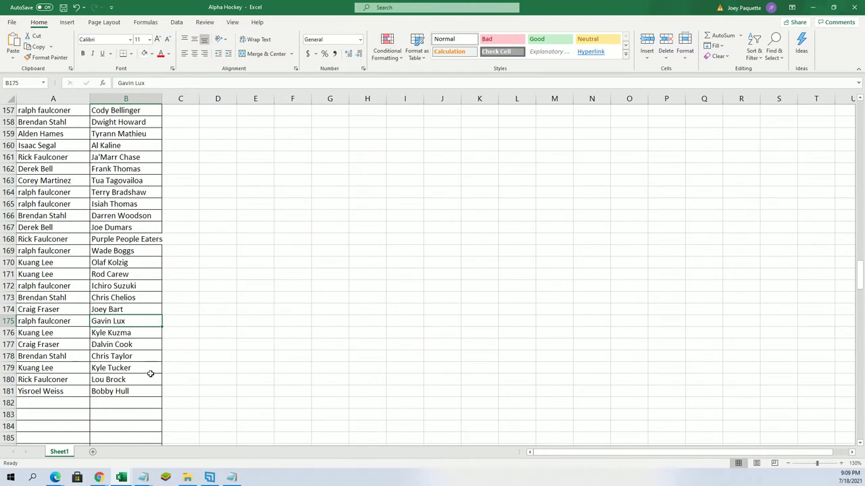
scroll(150, 373, up, 20)
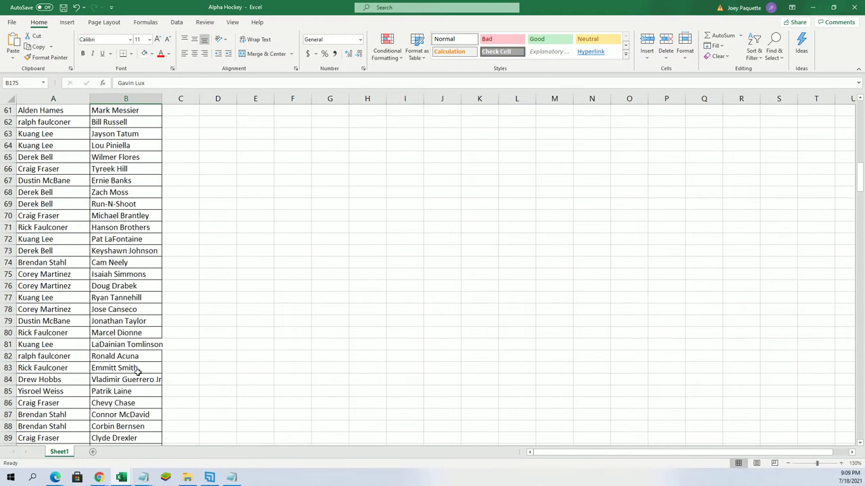
scroll(138, 371, up, 20)
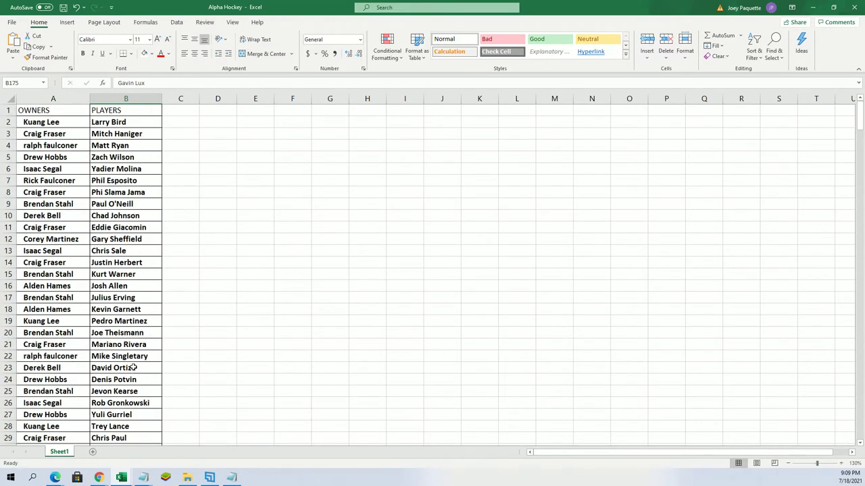